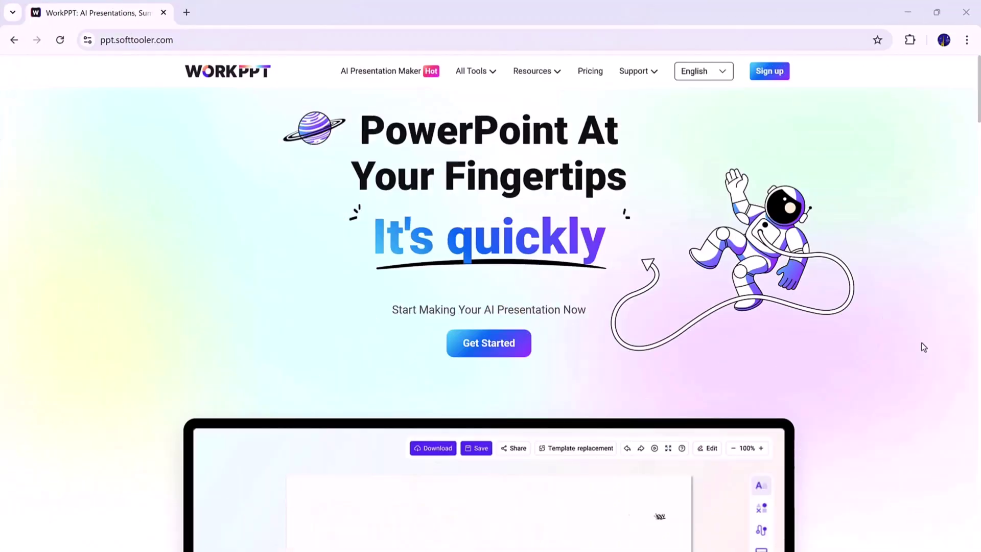
scroll(922, 347, down, 3)
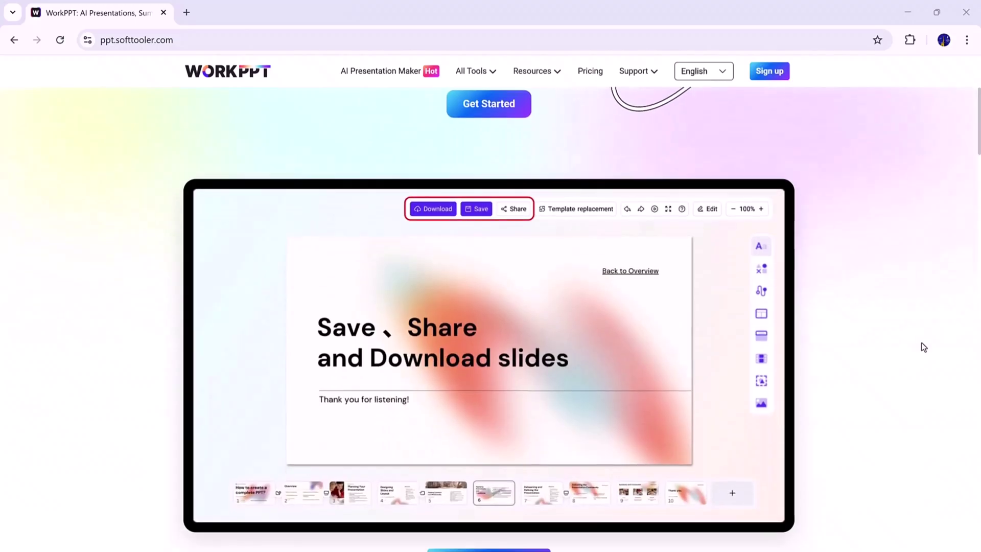
scroll(923, 347, down, 3)
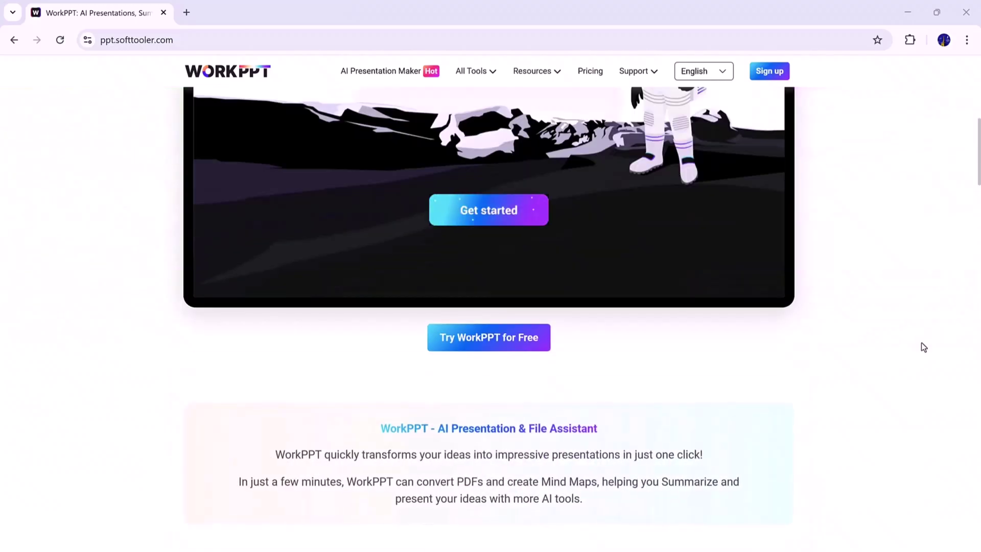
scroll(923, 347, down, 3)
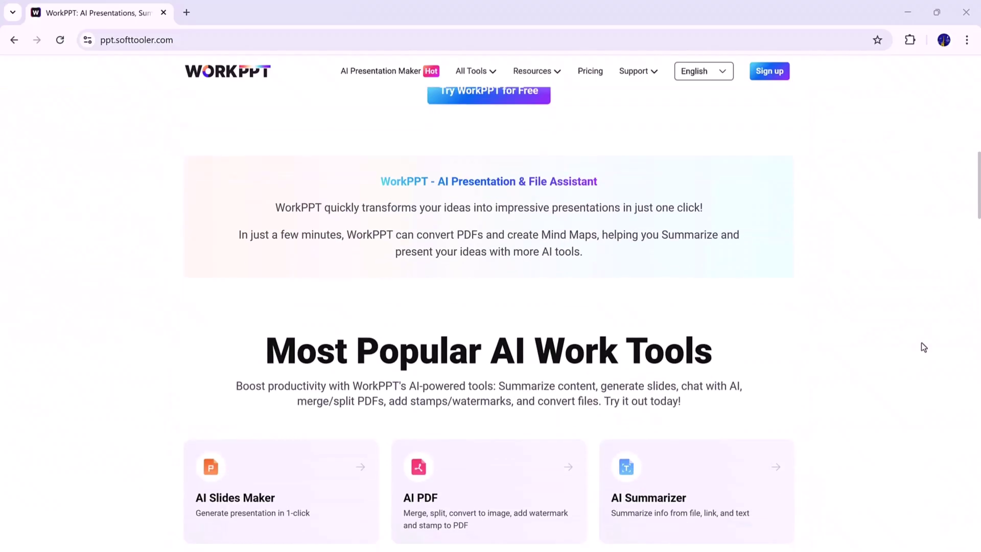
scroll(923, 348, down, 2)
scroll(923, 347, down, 2)
scroll(922, 347, down, 1)
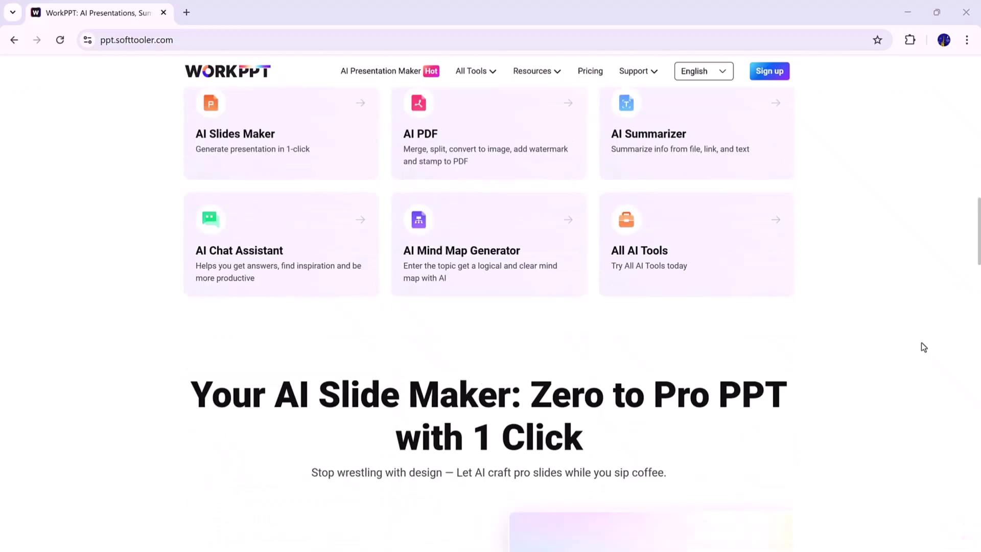
scroll(923, 347, down, 1)
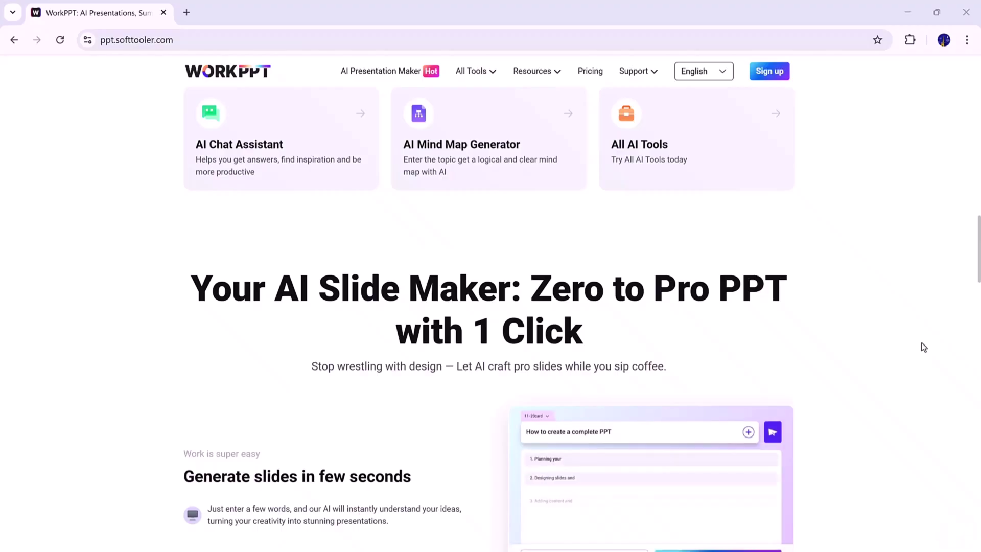
scroll(923, 348, down, 1)
scroll(923, 348, down, 1)
scroll(922, 347, down, 2)
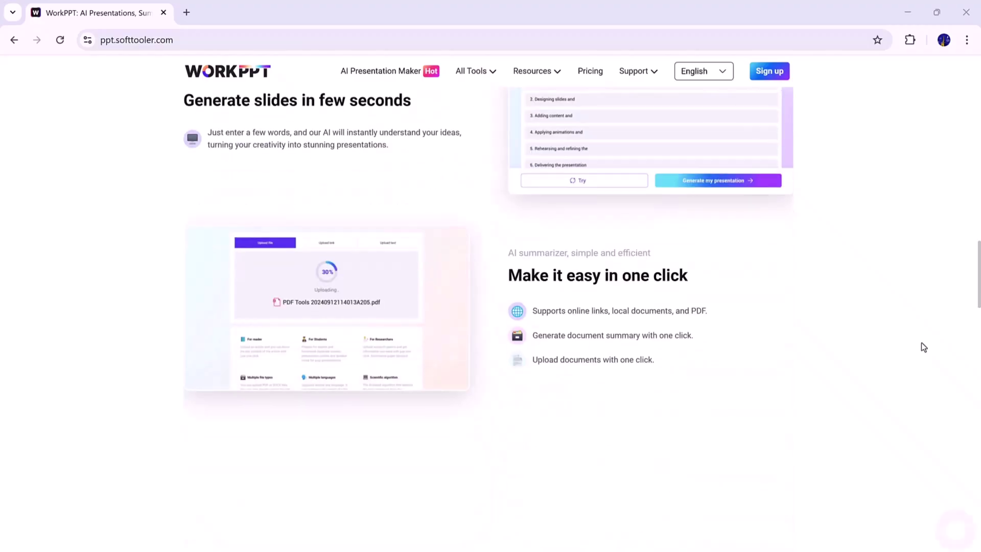
scroll(922, 347, down, 1)
scroll(922, 347, down, 1)
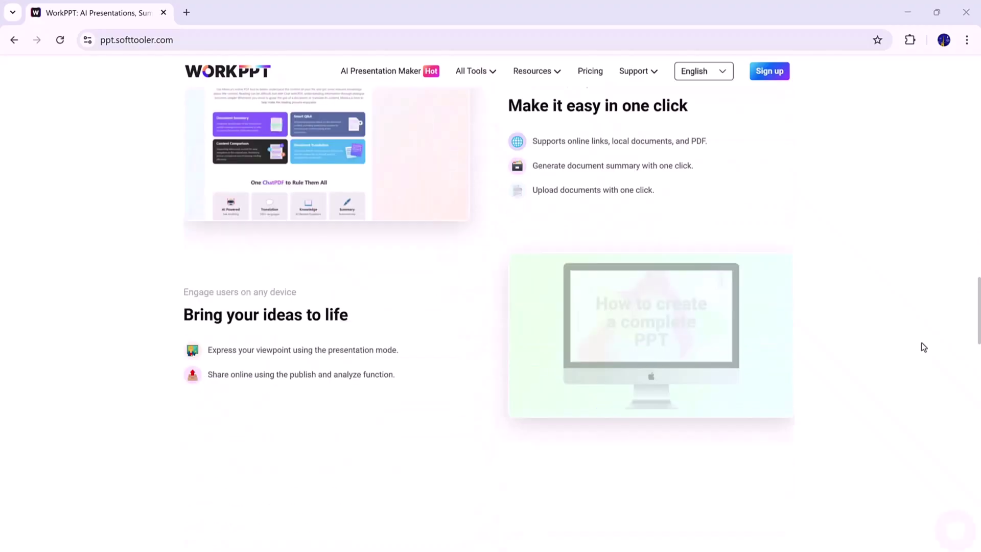
scroll(921, 343, down, 1)
scroll(922, 342, down, 3)
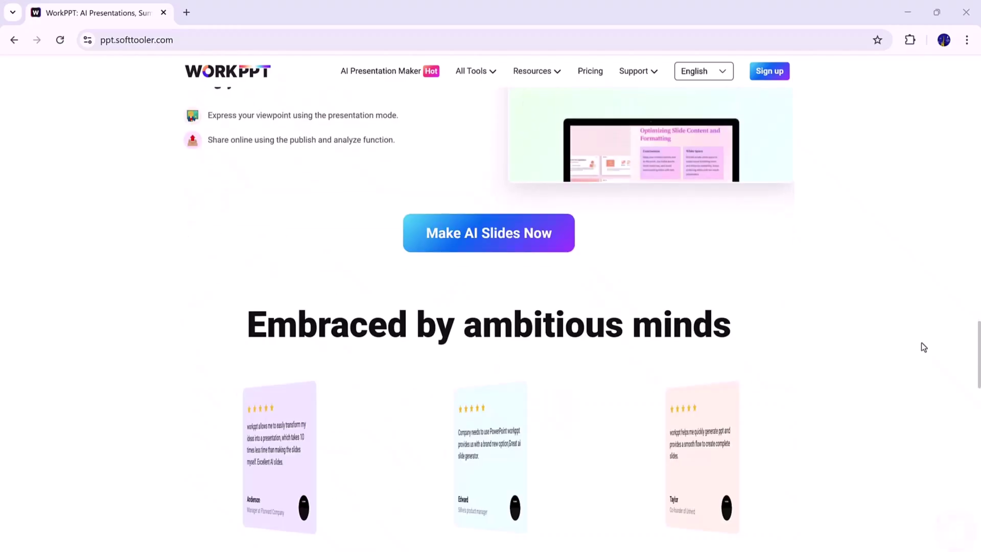
scroll(921, 342, down, 2)
scroll(921, 343, down, 1)
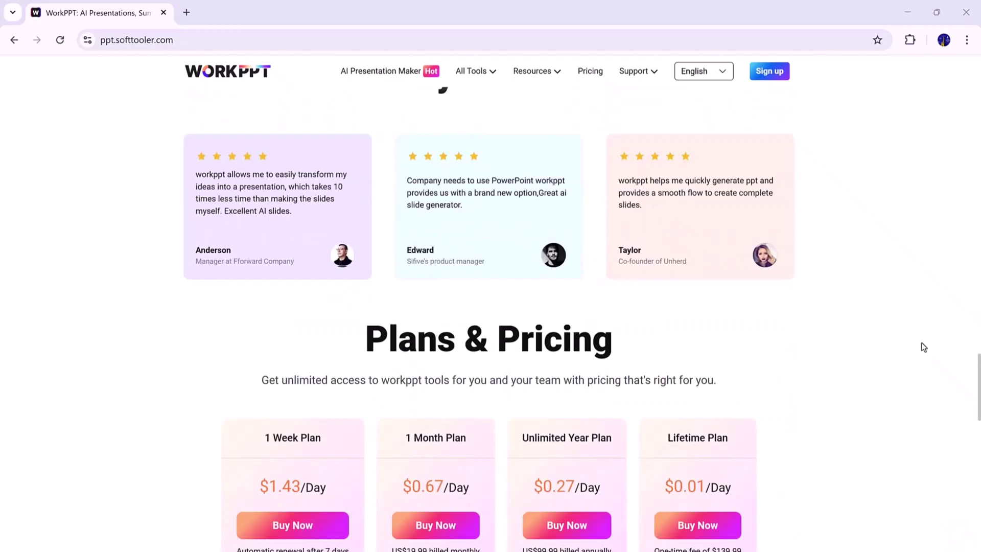
scroll(923, 348, down, 2)
scroll(923, 348, down, 2)
scroll(923, 347, down, 1)
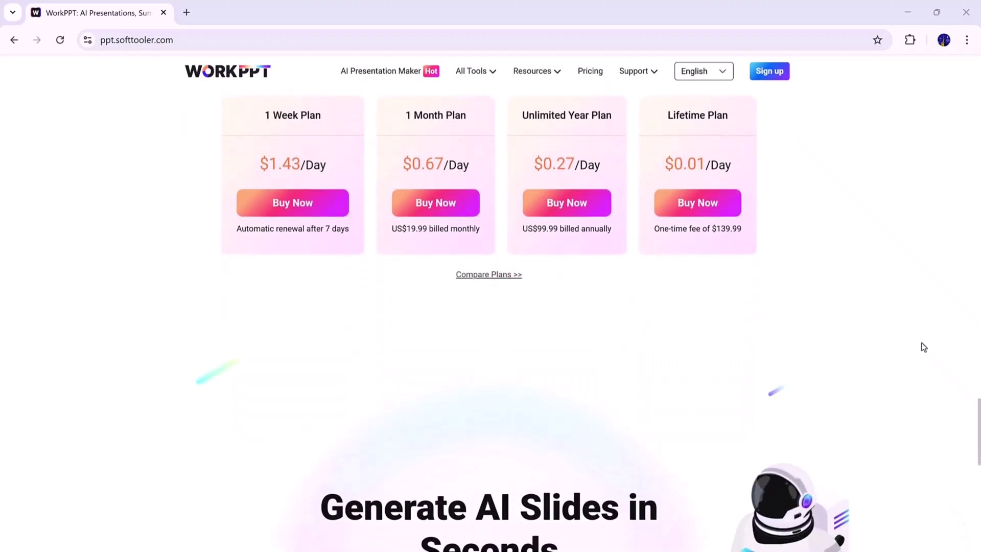
scroll(923, 347, down, 2)
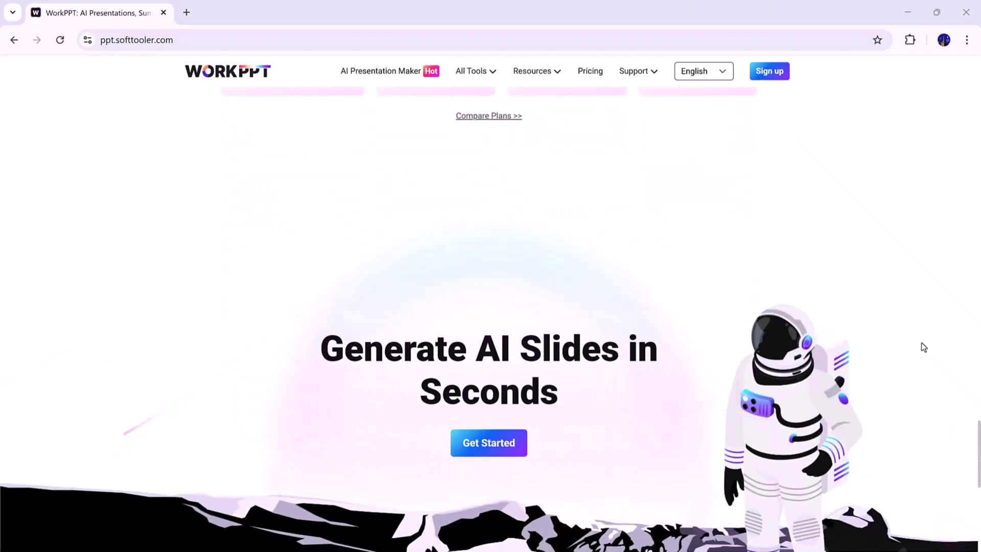
scroll(922, 348, down, 2)
scroll(923, 347, down, 3)
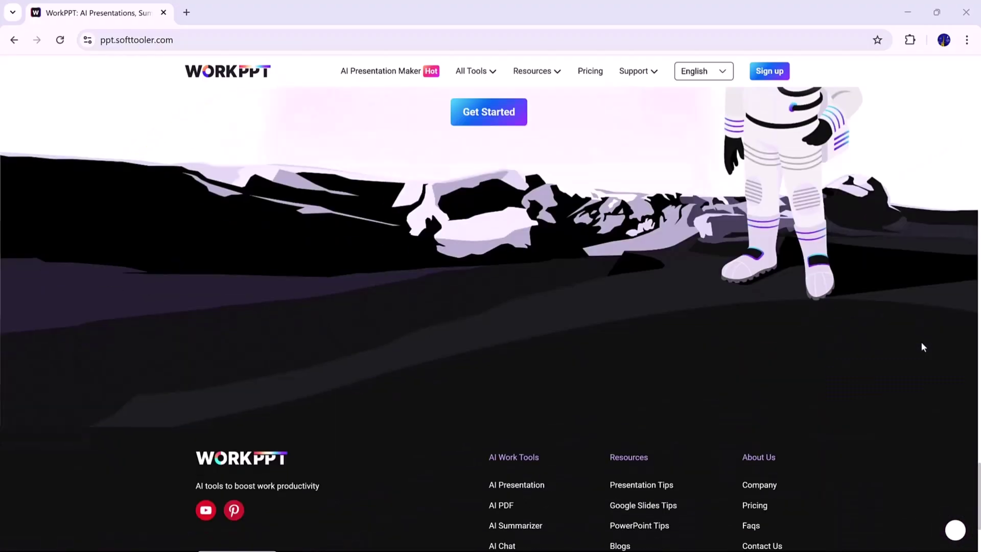
scroll(923, 347, down, 2)
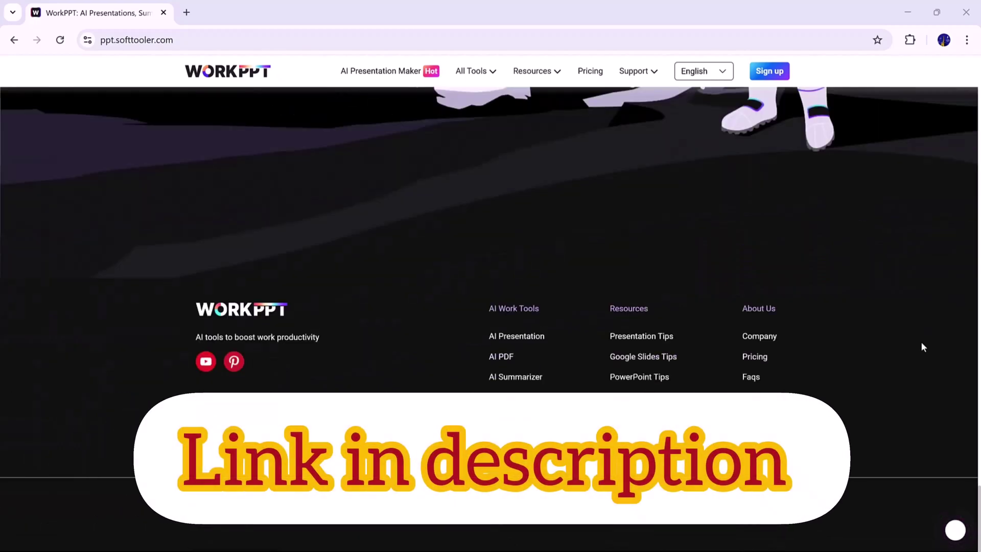
scroll(923, 347, up, 5)
scroll(922, 347, up, 1)
scroll(923, 346, up, 2)
scroll(923, 347, up, 2)
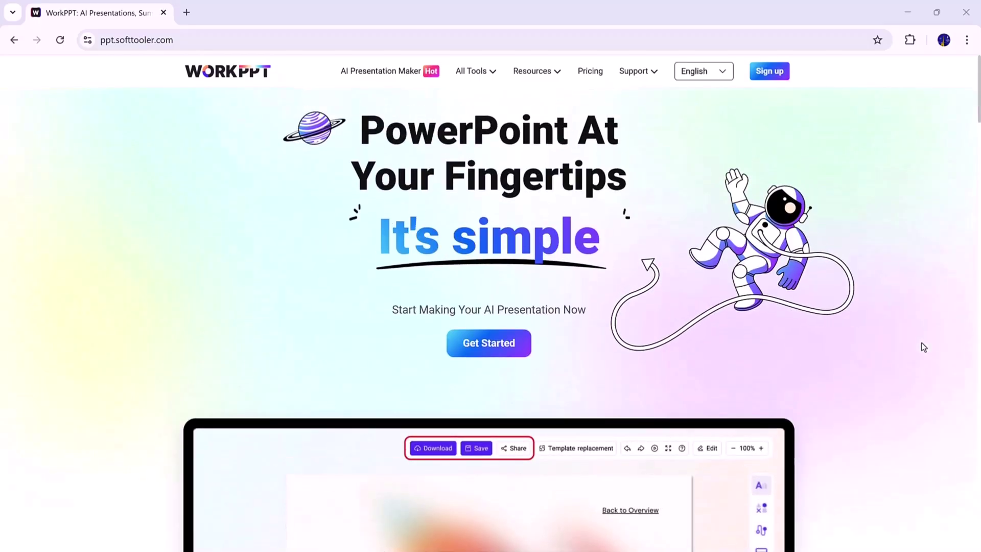
Step: Sign in to WorkPPT with a Google account to reach the AI Slide workspace
click(769, 73)
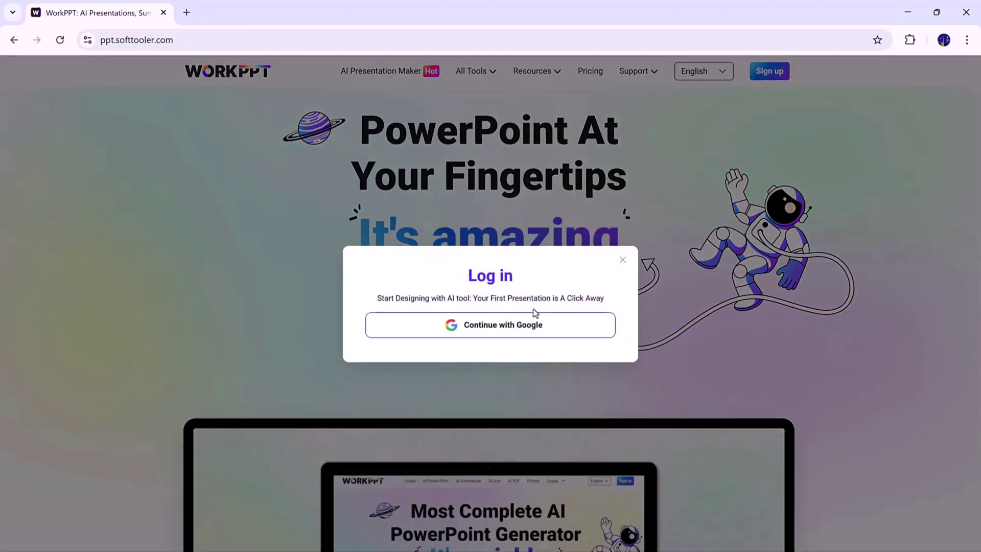
click(526, 328)
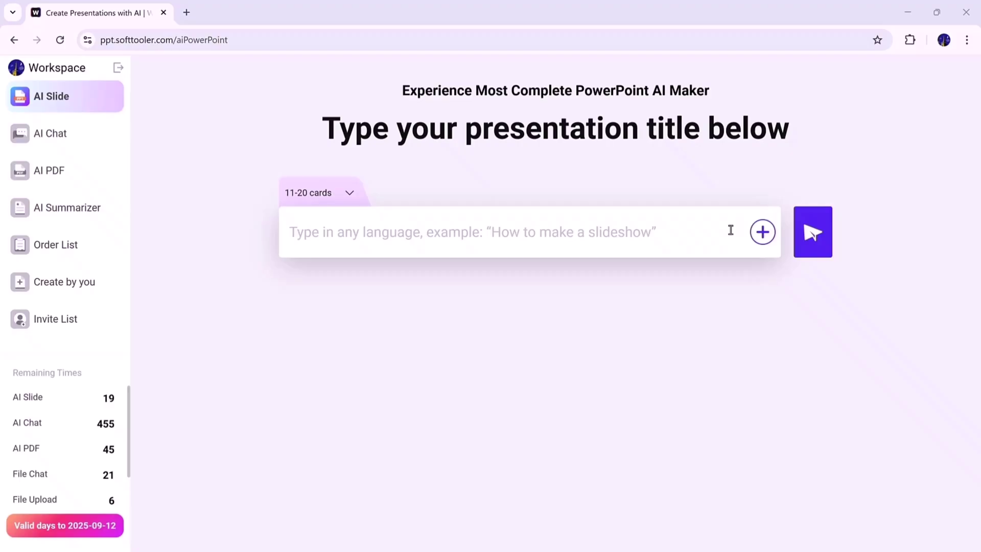
click(759, 238)
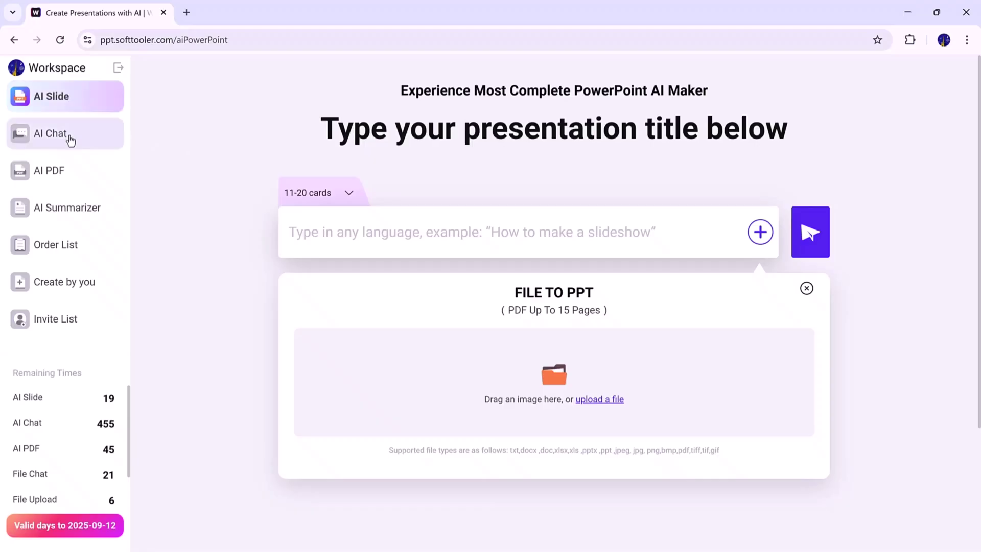
click(70, 140)
click(72, 168)
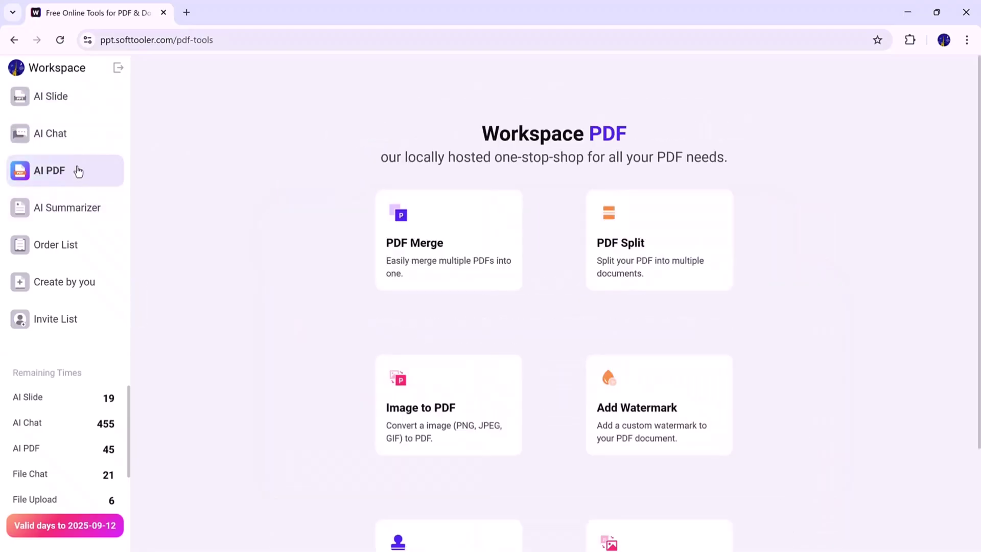
click(77, 207)
click(79, 250)
click(76, 284)
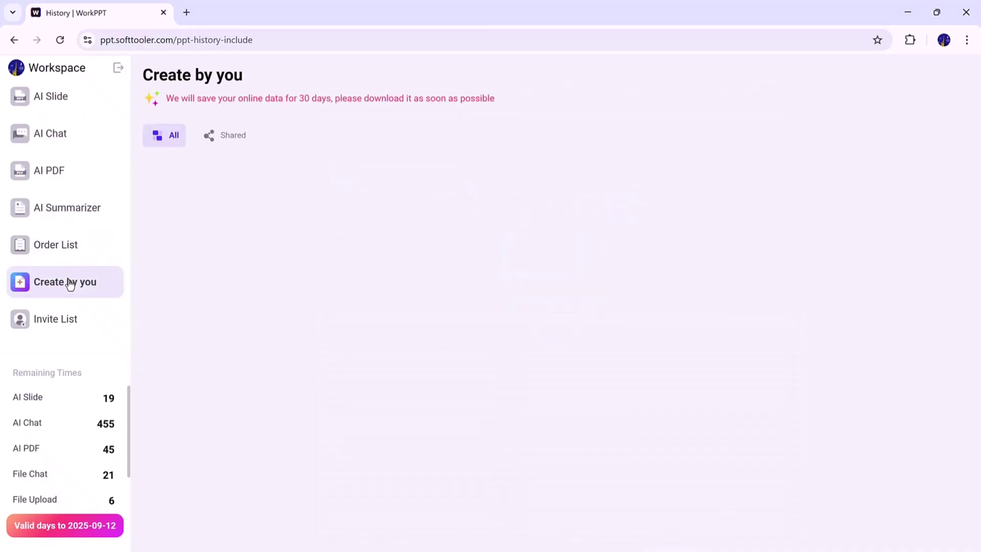
click(68, 315)
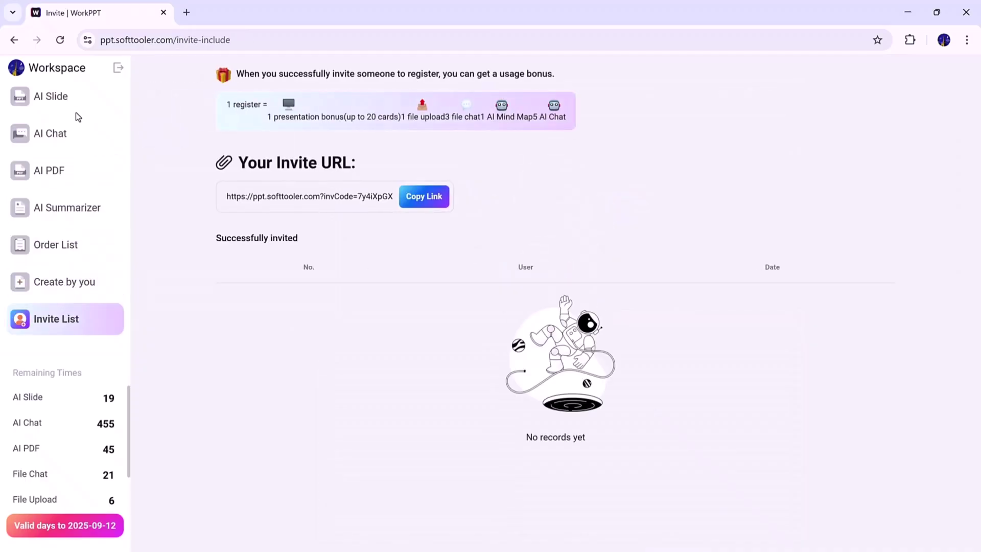
Step: Enter 'social media marketing' as the presentation title and keep 11-20 cards
click(79, 100)
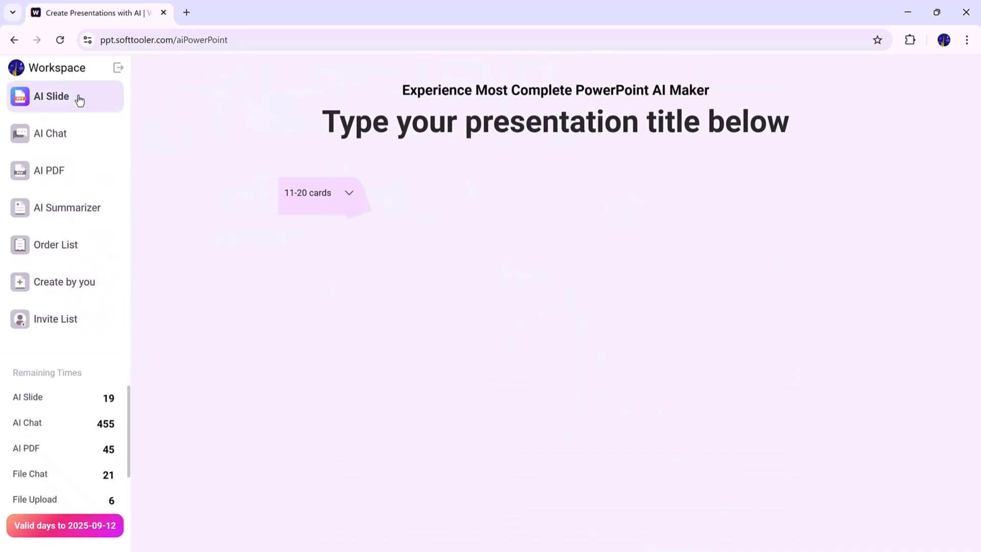
click(439, 230)
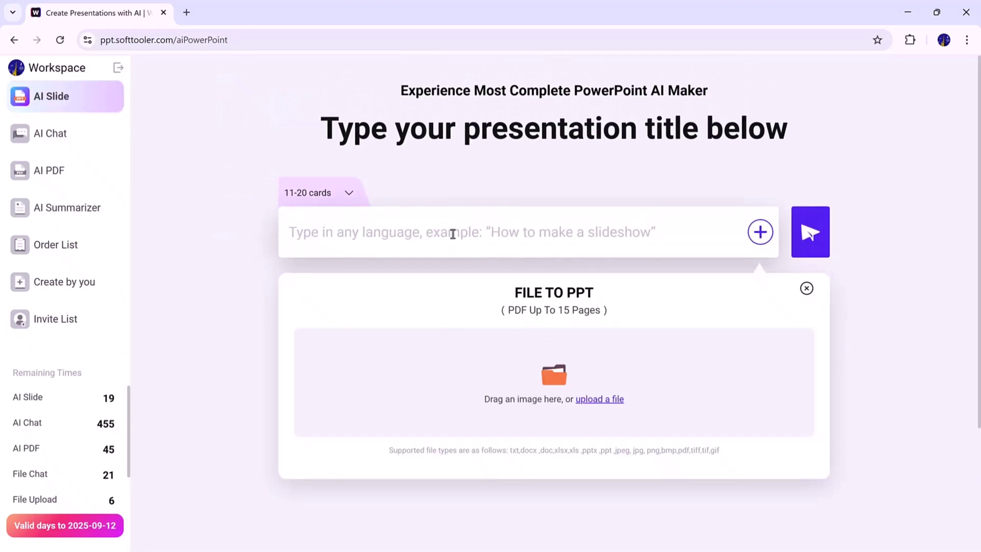
text(social media ma)
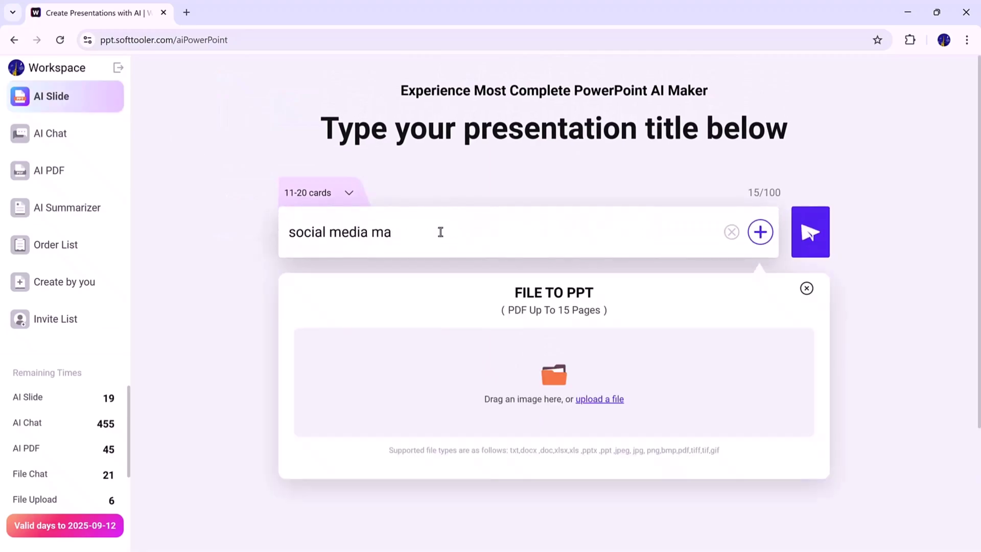
text(rketing)
key(Return)
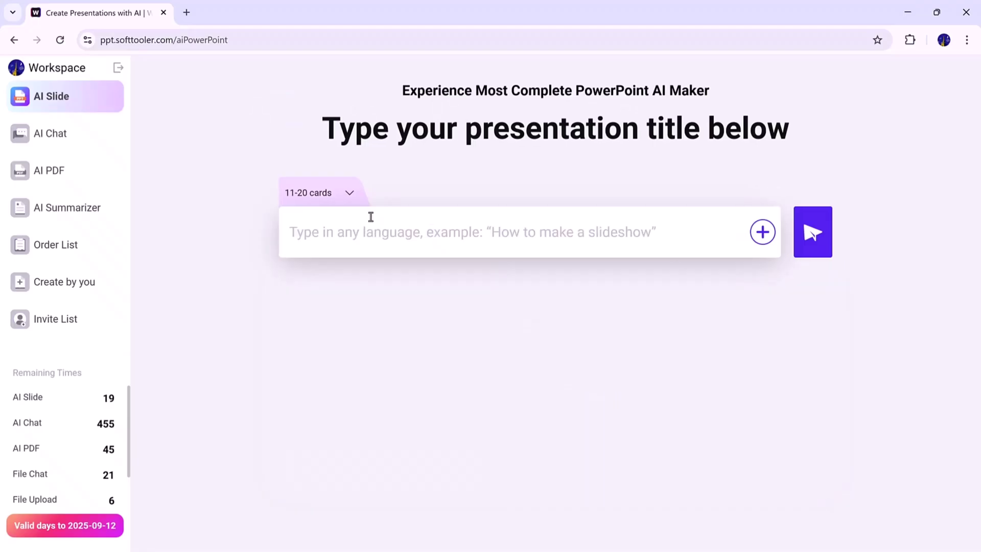
click(342, 195)
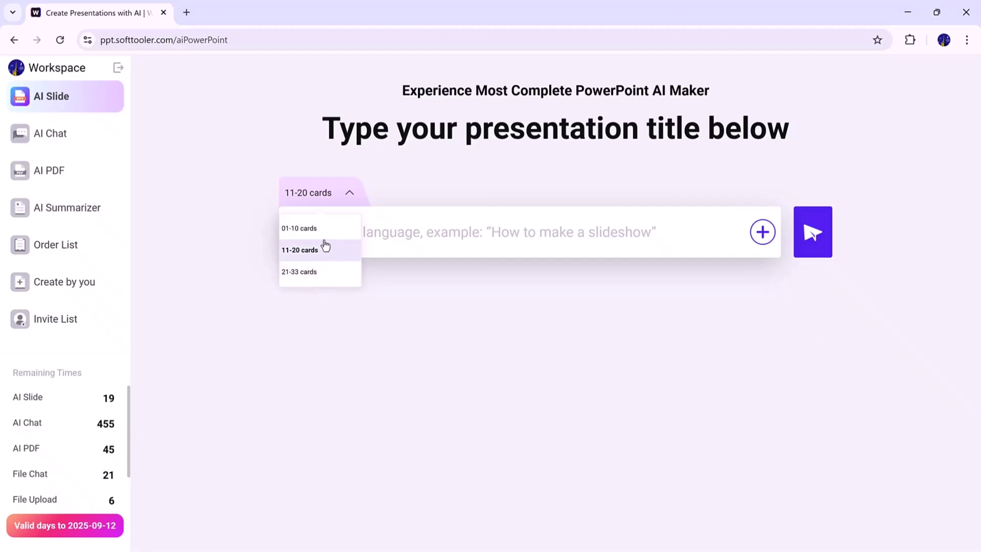
click(327, 189)
text(social media marketing)
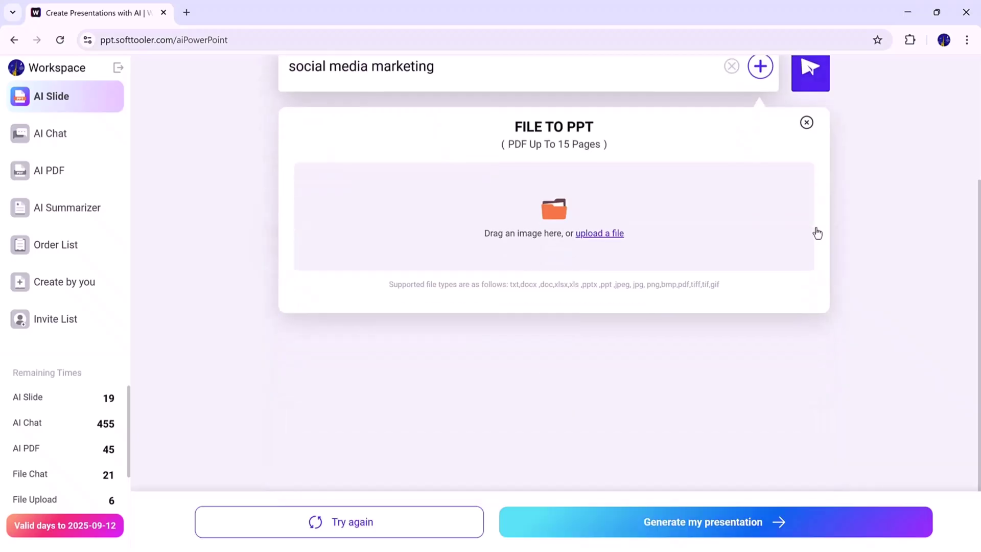
Step: Reveal the four title suggestions and start generating the presentation
click(806, 124)
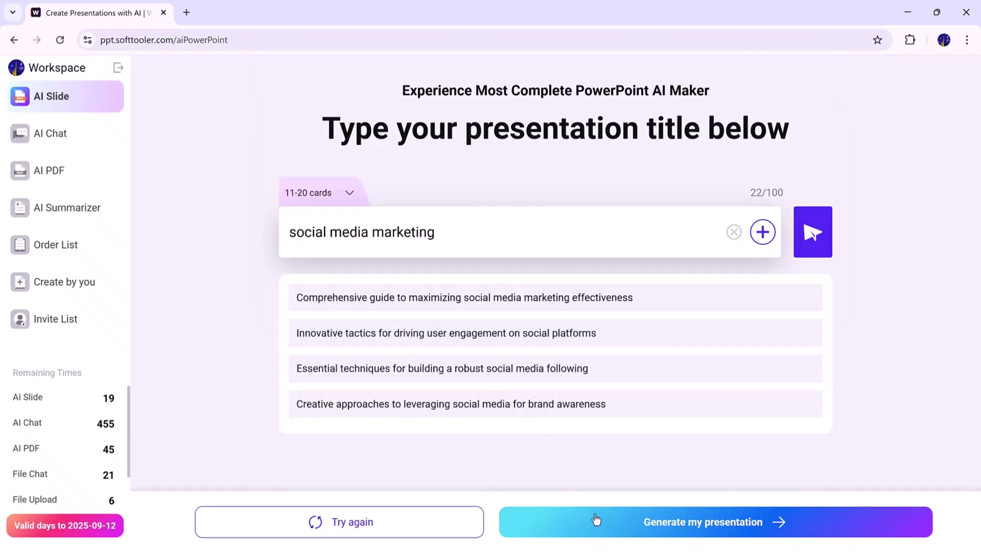
click(601, 529)
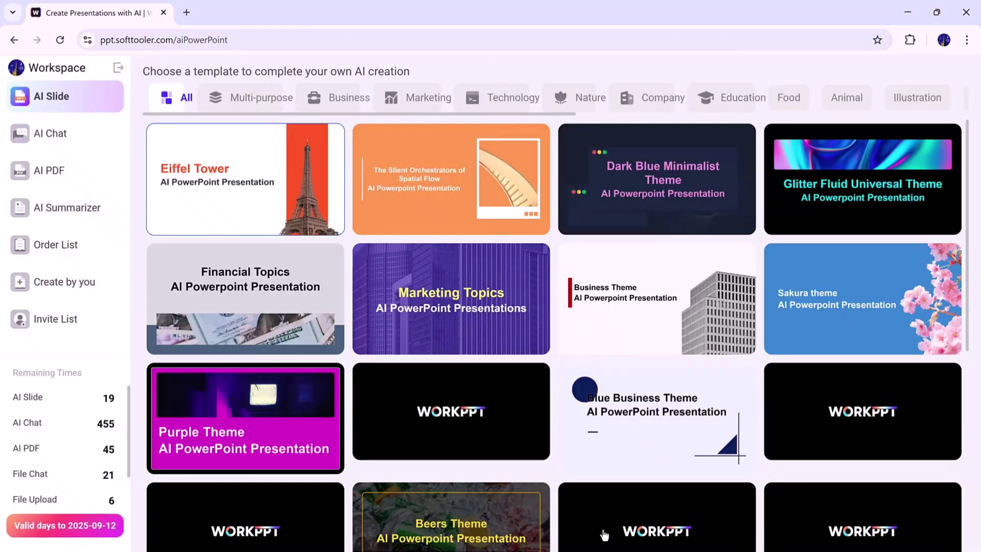
scroll(492, 292, down, 5)
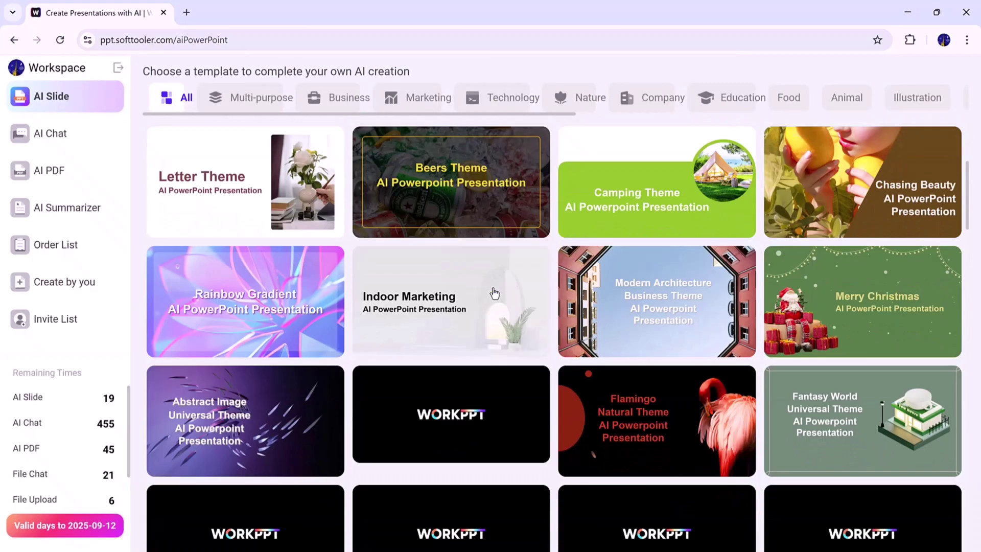
scroll(494, 292, down, 3)
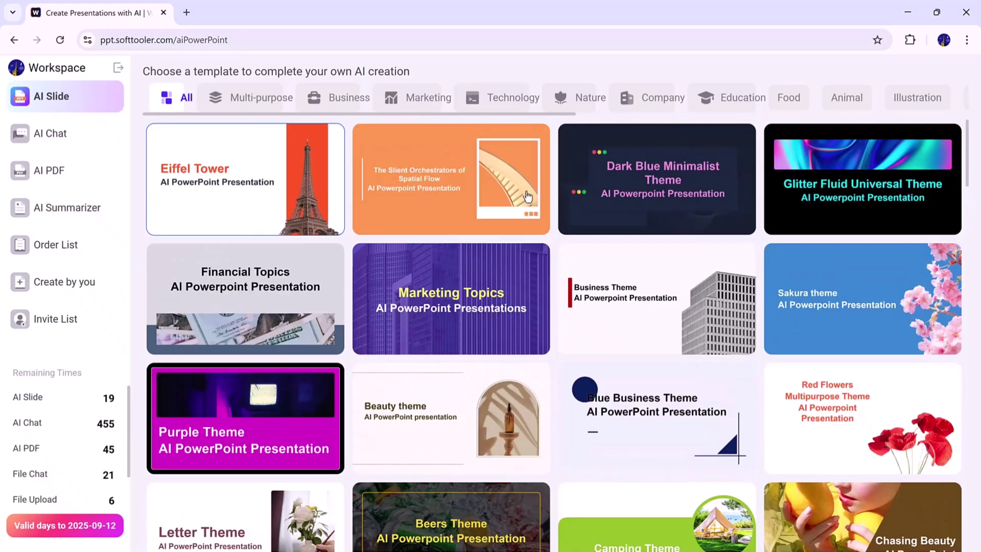
click(262, 97)
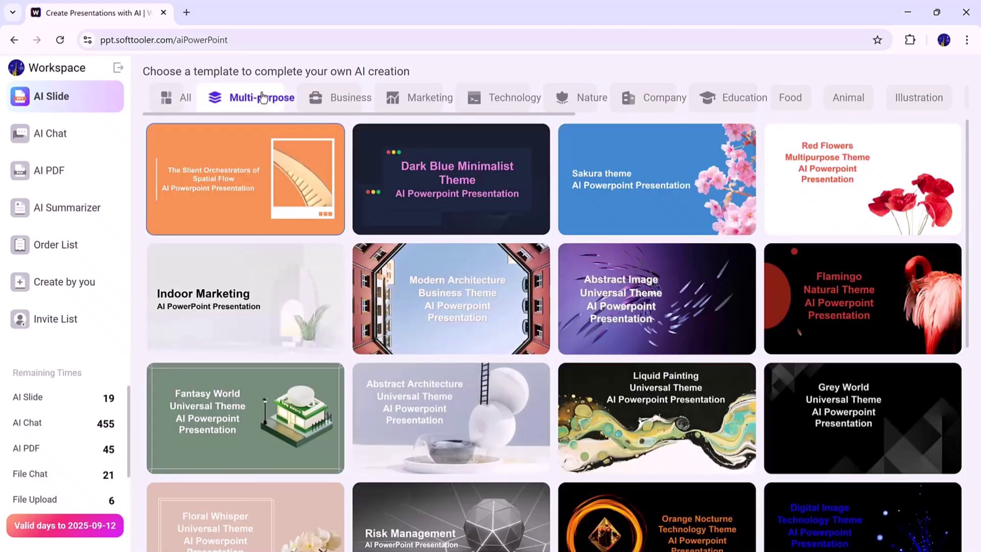
scroll(481, 309, down, 5)
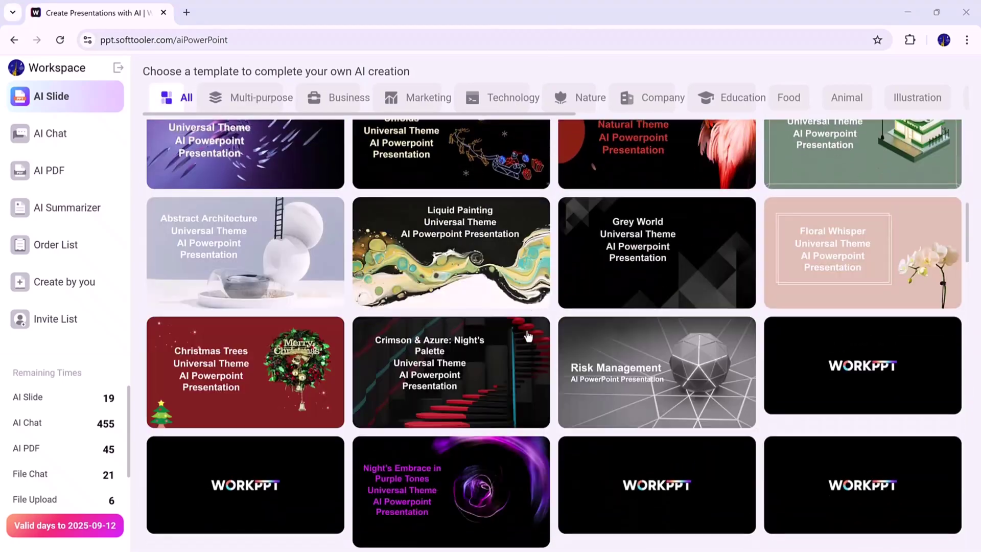
scroll(526, 337, down, 3)
scroll(527, 336, down, 5)
scroll(491, 307, down, 5)
scroll(500, 343, down, 5)
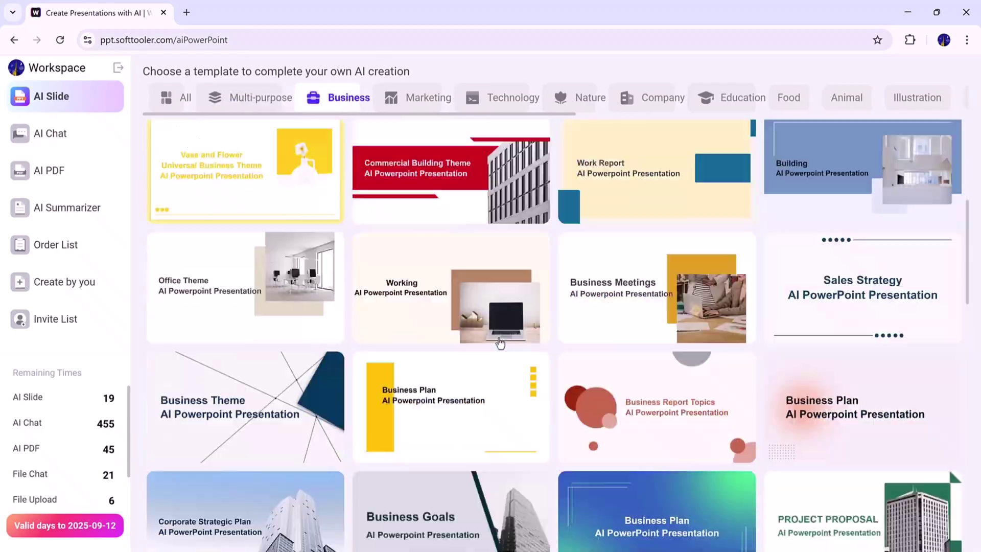
scroll(499, 343, down, 3)
scroll(499, 343, down, 5)
scroll(499, 343, down, 5)
scroll(552, 234, down, 5)
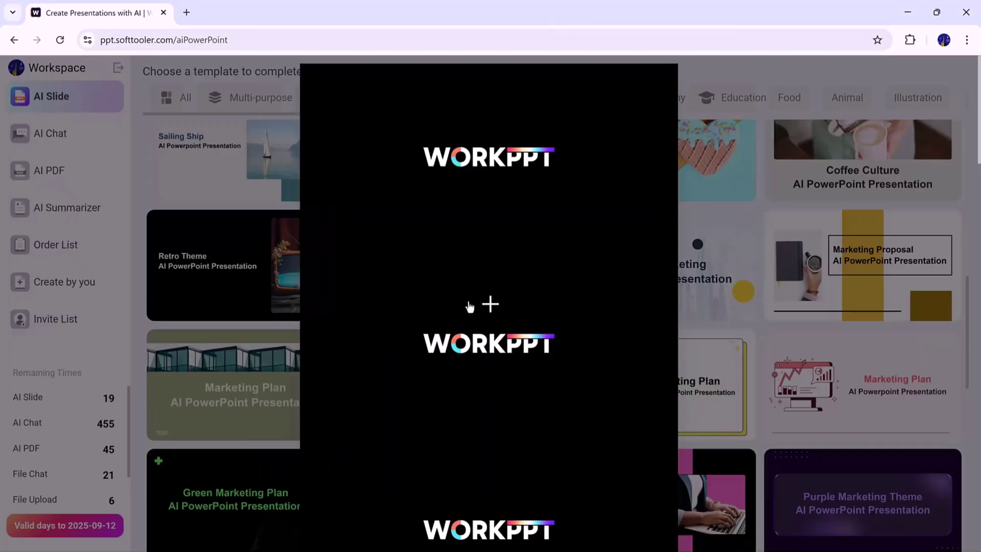
scroll(520, 248, down, 3)
scroll(519, 248, down, 5)
scroll(519, 247, down, 3)
scroll(521, 261, up, 2)
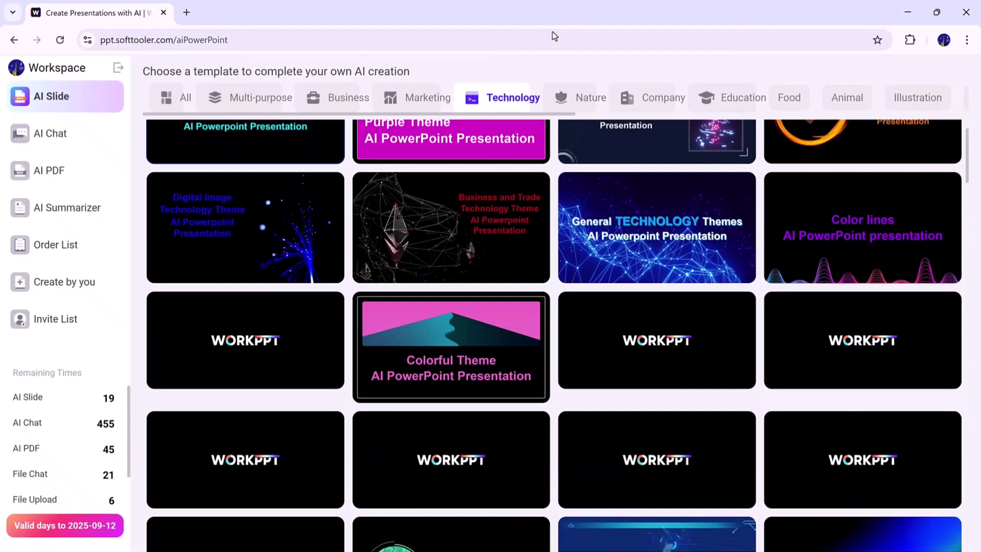
scroll(523, 285, down, 3)
scroll(522, 284, down, 3)
Step: Generate the 18-slide deck from a purple template and try the Insert Audio/Video and Edit options
click(483, 194)
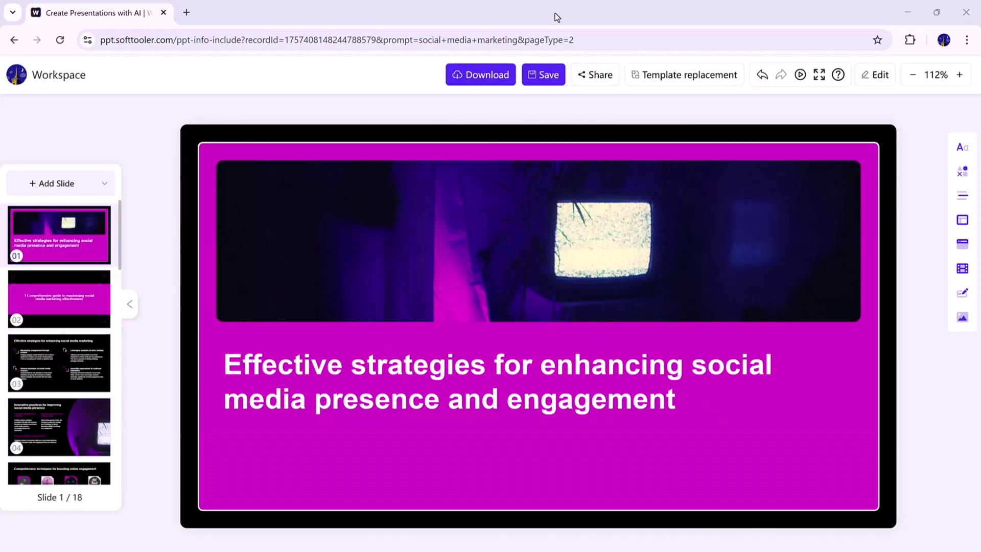
click(959, 147)
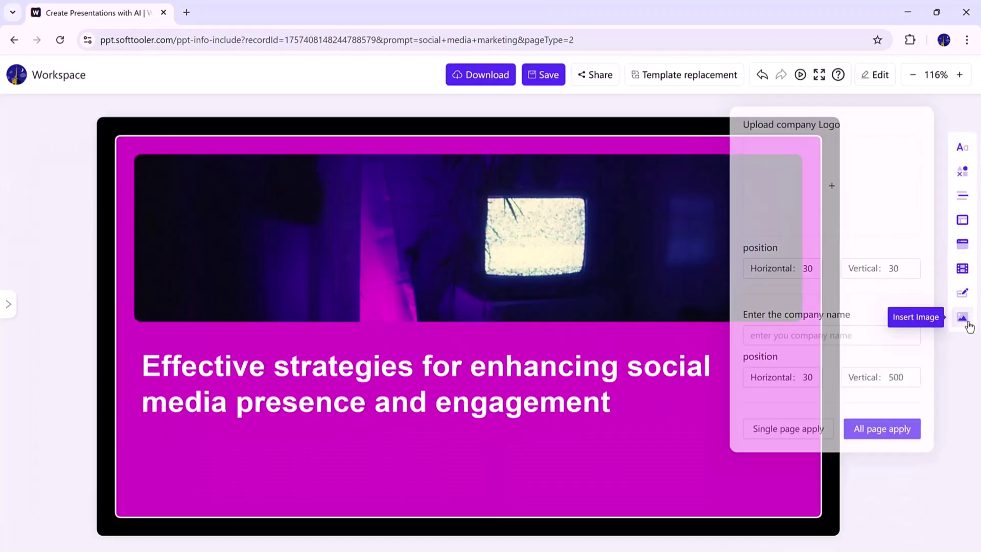
click(962, 317)
key(Escape)
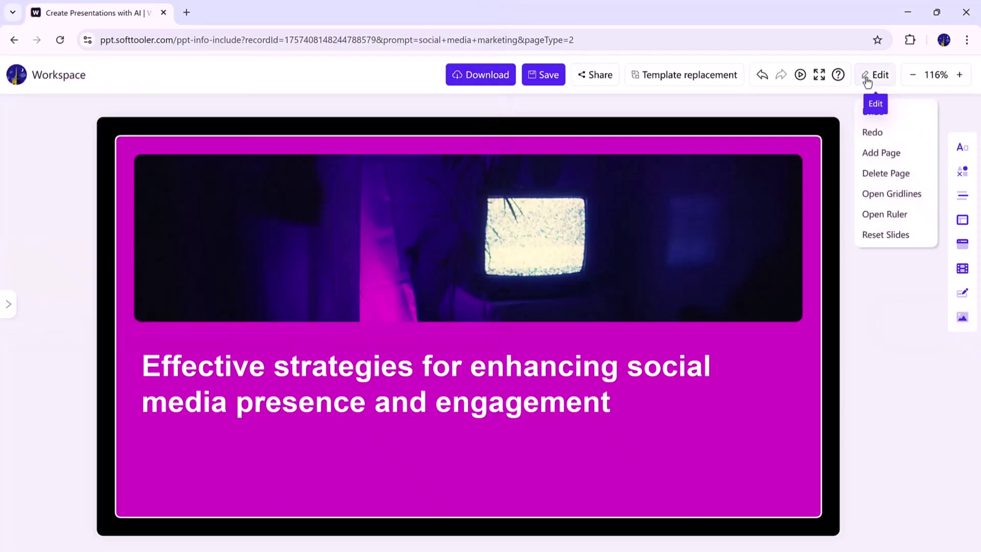
Step: Look at the template replacement choices and close them without changing
click(664, 78)
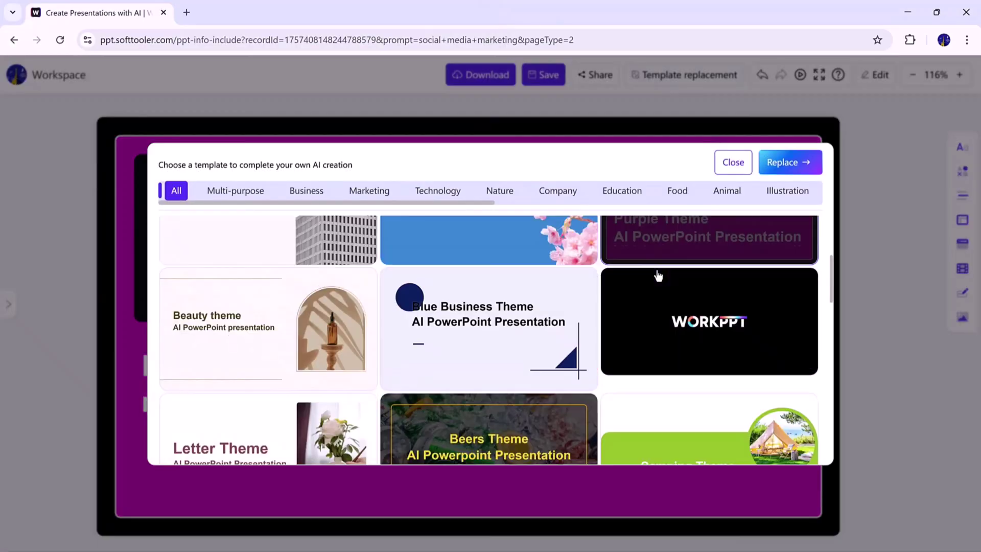
click(735, 153)
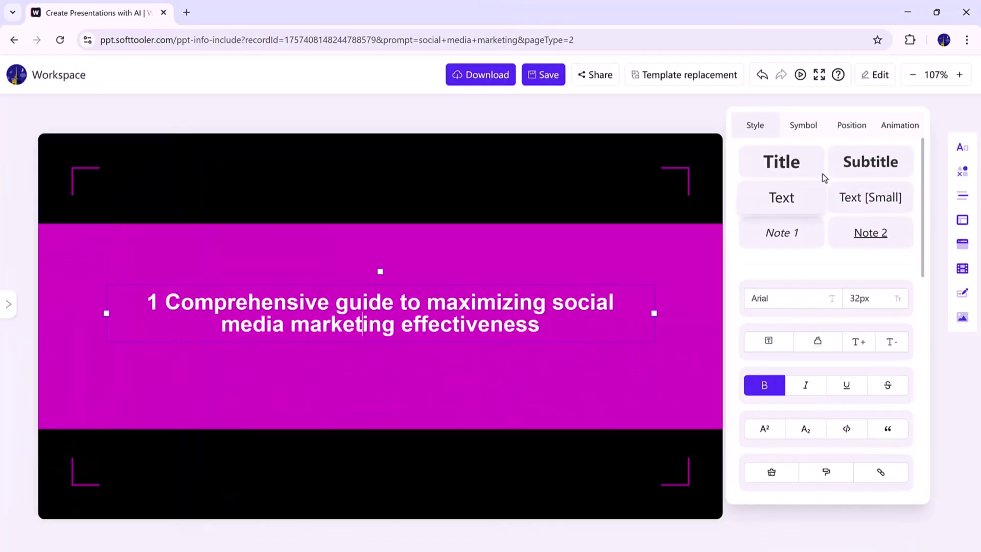
Step: Underline the word 'maximizing' in the slide 2 title and highlight it in green
double_click(486, 303)
click(847, 385)
click(896, 298)
scroll(847, 399, down, 5)
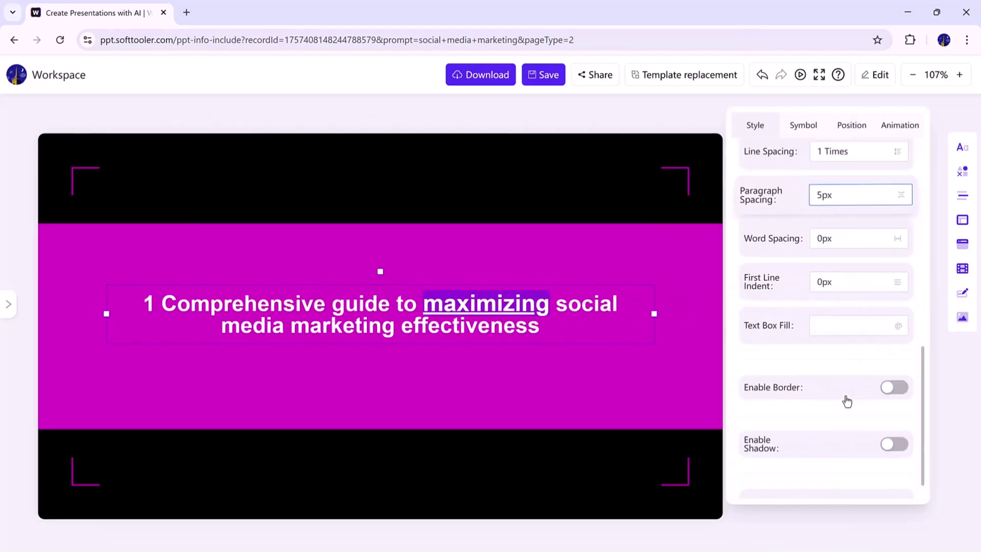
scroll(848, 345, up, 5)
click(817, 341)
click(841, 237)
click(571, 111)
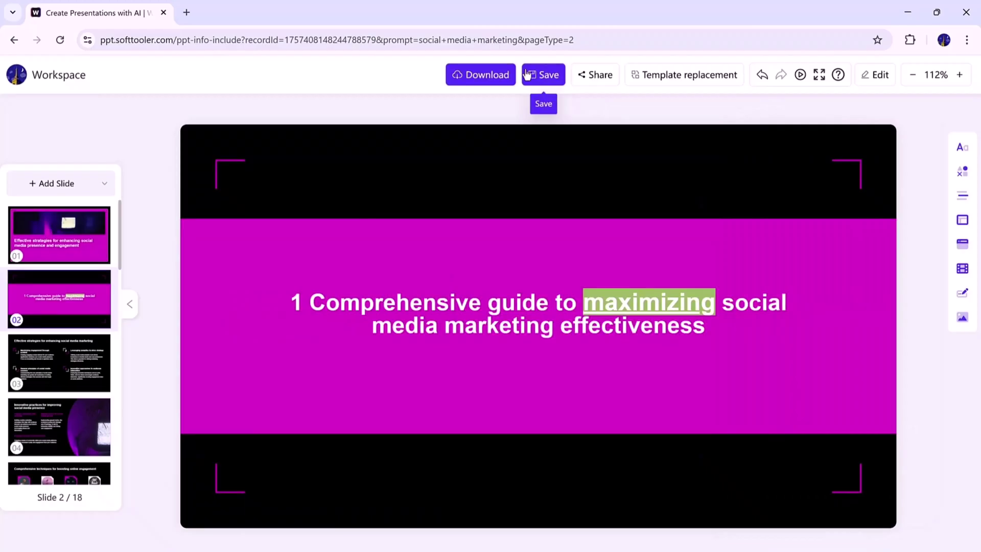
Step: Export all slides of the marketing deck as a PPTX file
click(503, 75)
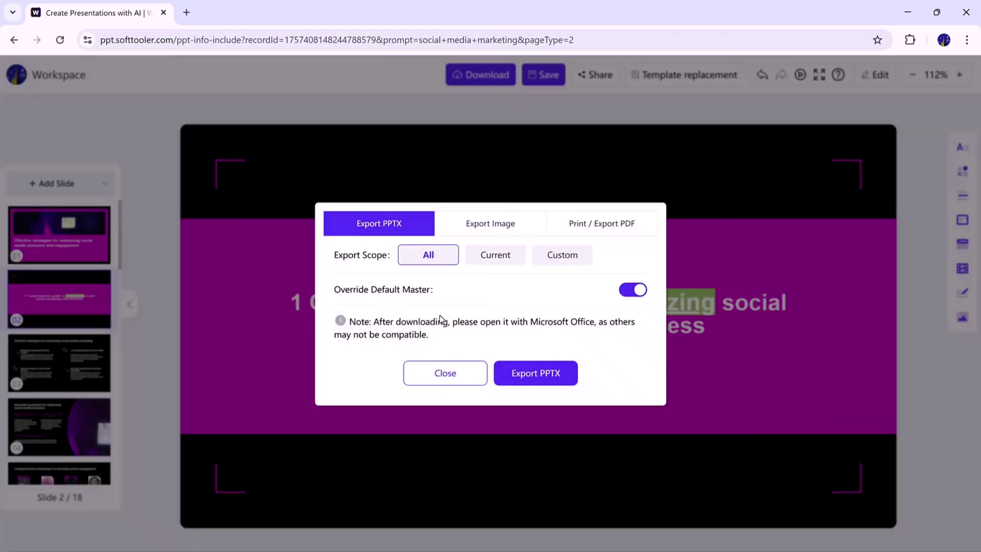
click(67, 77)
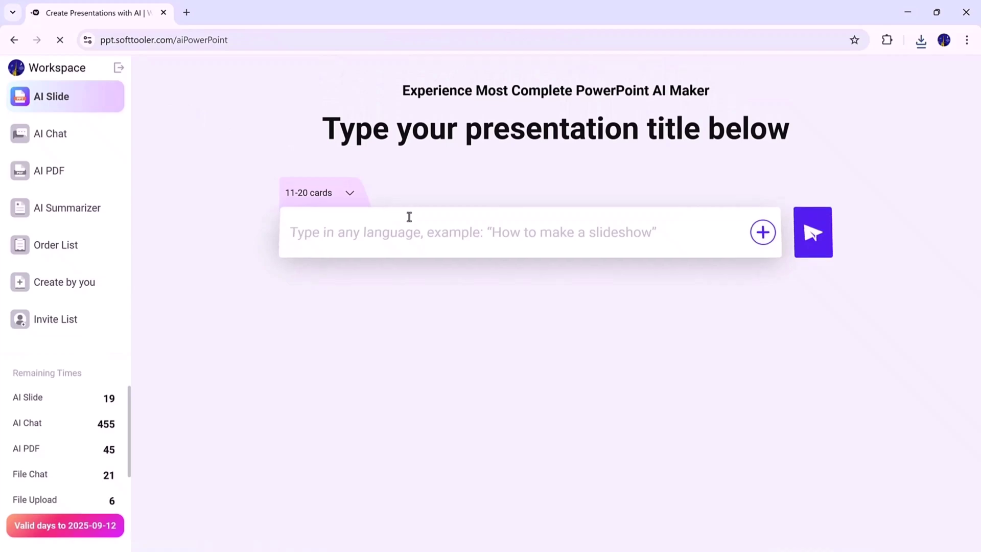
Step: Upload the contract PDF to generate a four-section contract outline
click(763, 232)
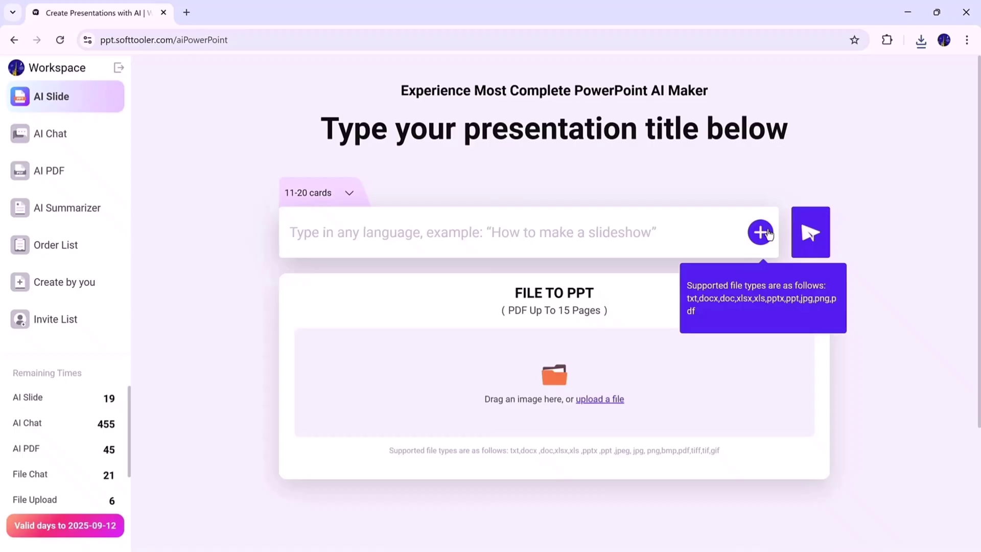
mouse_move(577, 372)
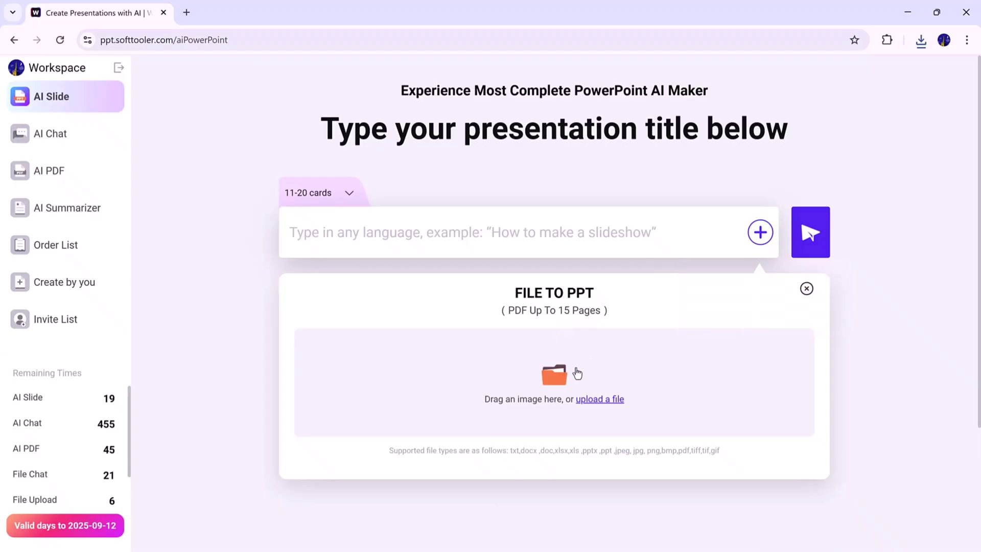
click(577, 373)
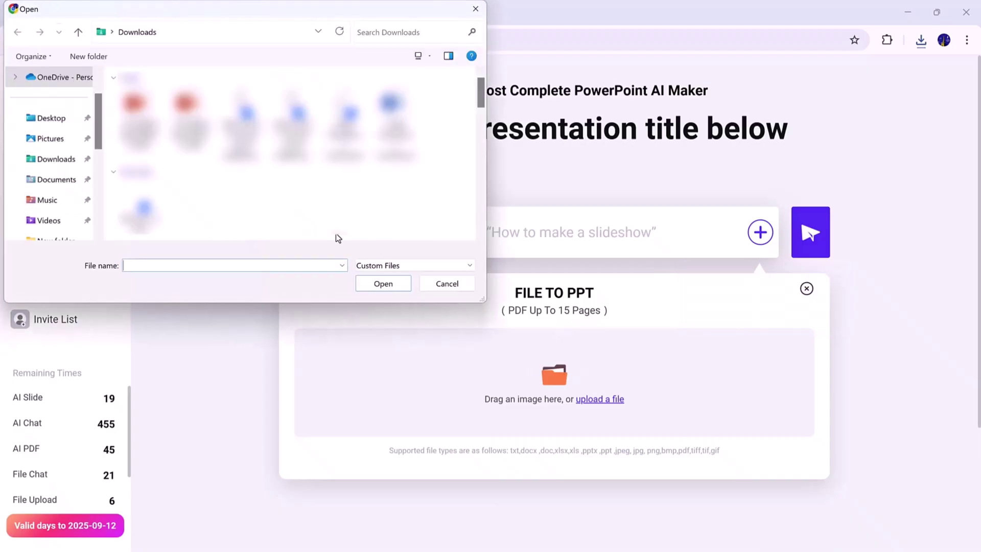
click(345, 124)
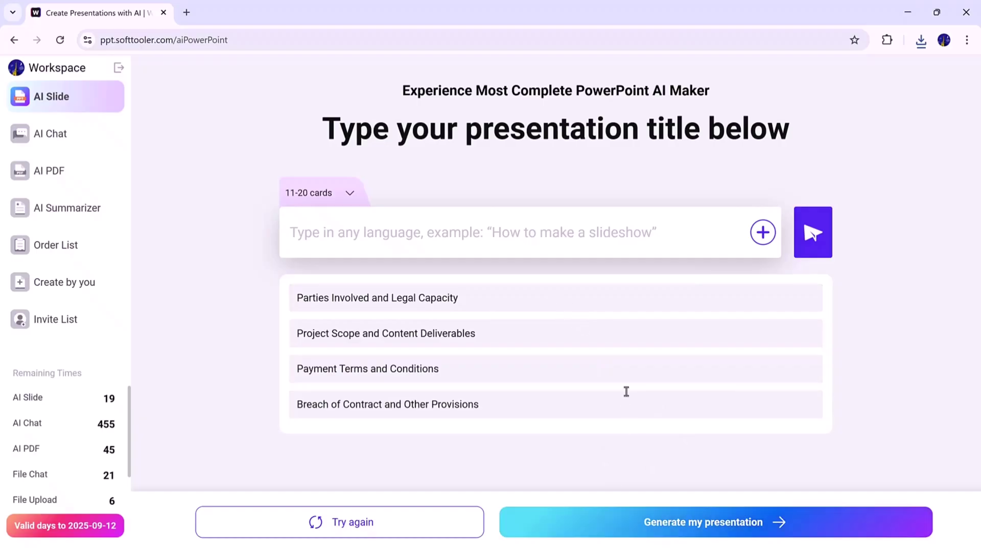
Step: Generate the contract presentation and preview a template from the gallery
click(684, 524)
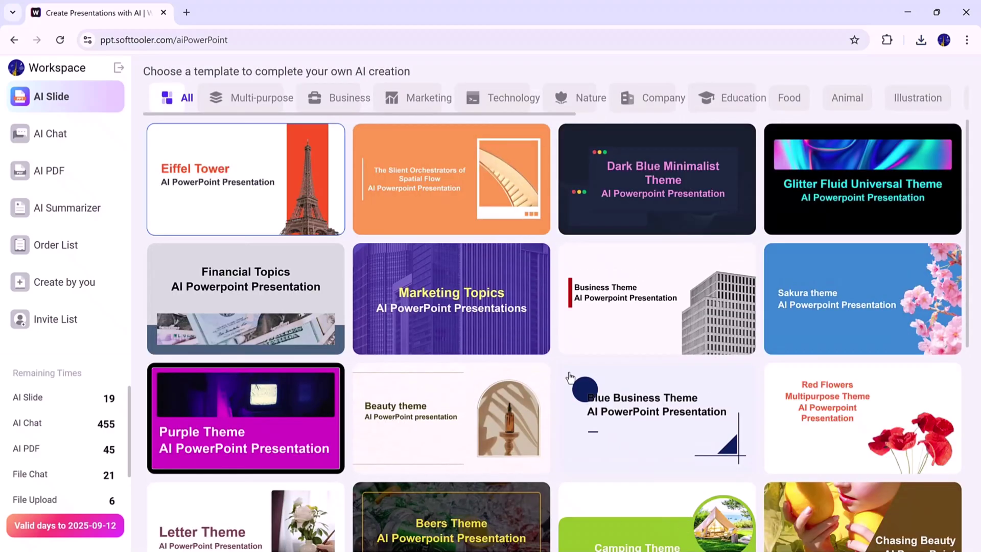
scroll(550, 380, down, 3)
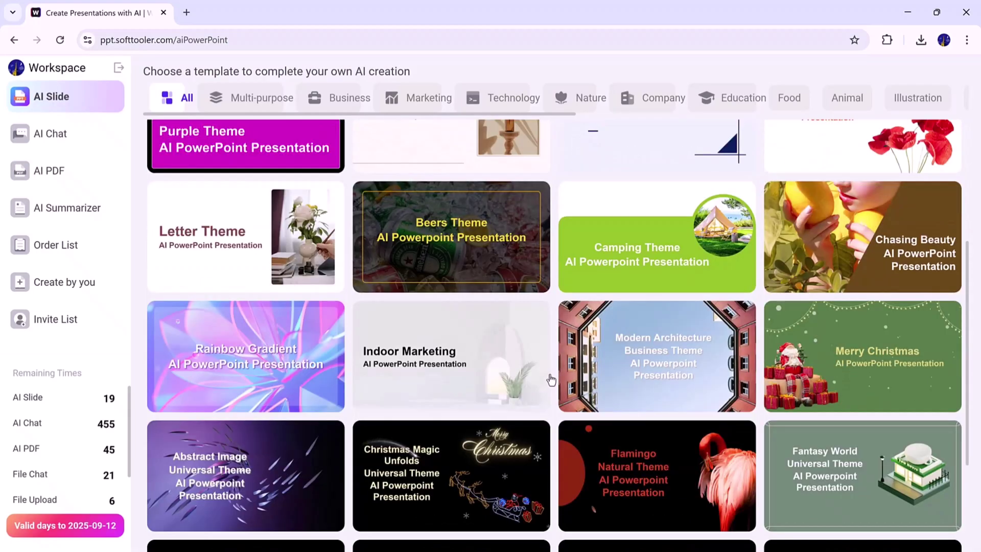
scroll(551, 380, down, 5)
scroll(551, 379, up, 10)
scroll(550, 379, down, 5)
scroll(551, 380, down, 5)
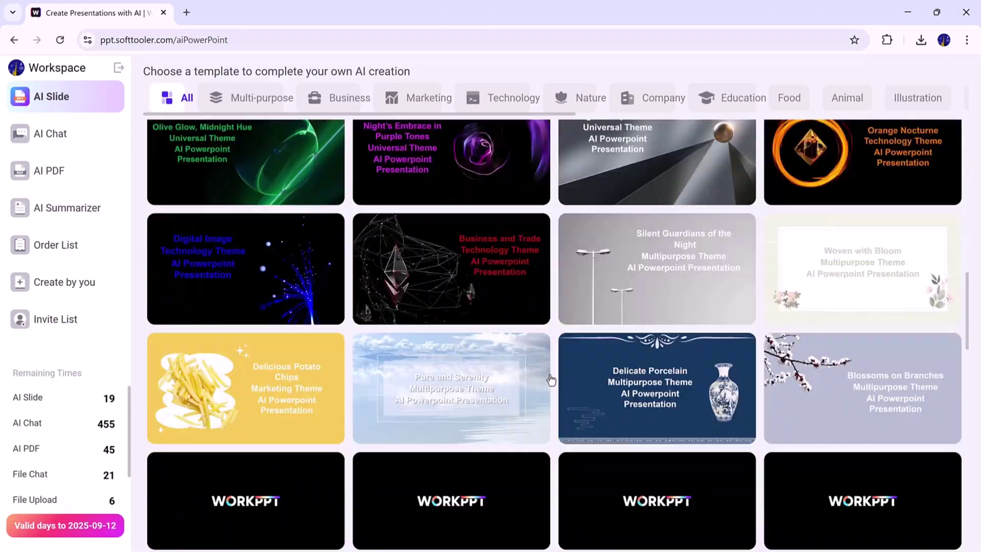
scroll(550, 379, down, 5)
scroll(551, 380, down, 2)
scroll(551, 379, up, 3)
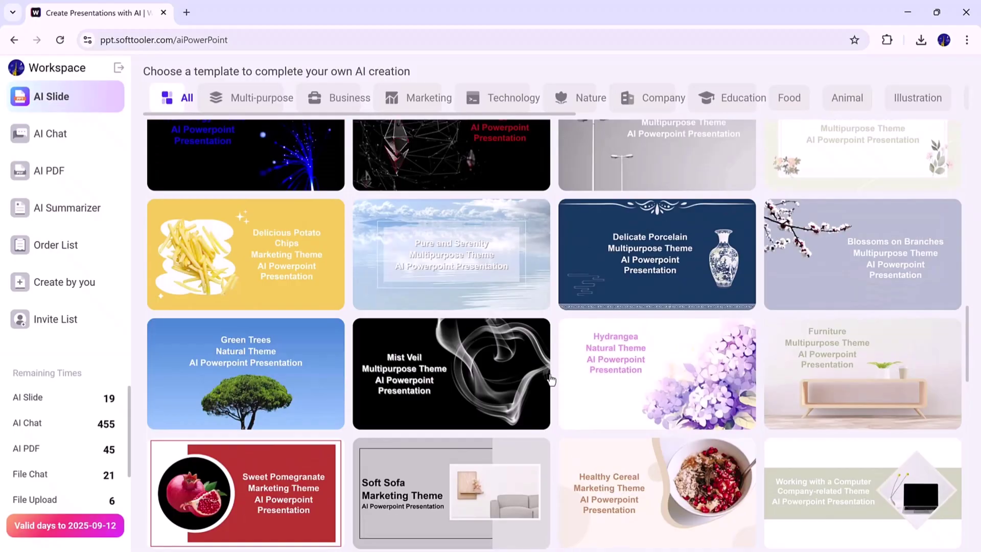
scroll(582, 304, up, 1)
scroll(556, 313, up, 2)
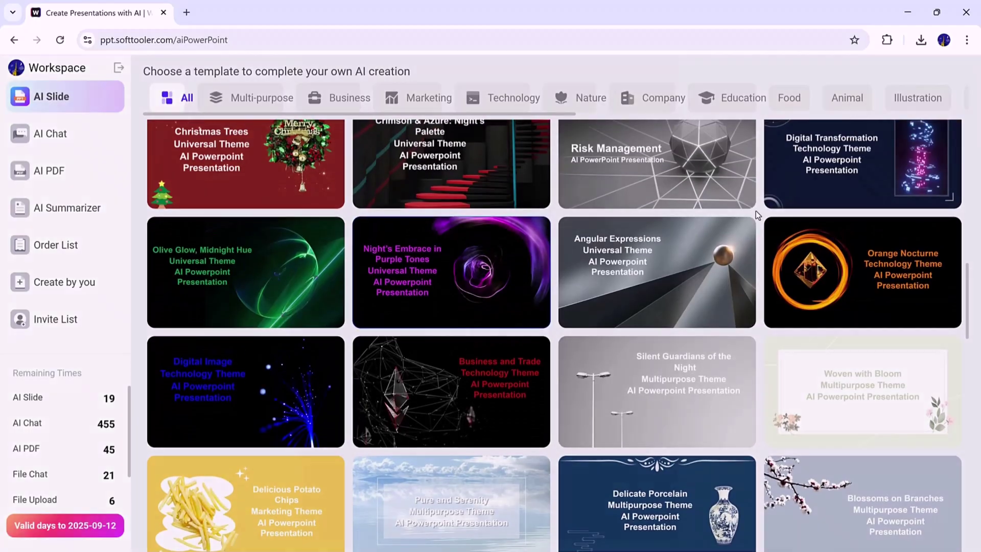
scroll(690, 192, up, 2)
click(642, 174)
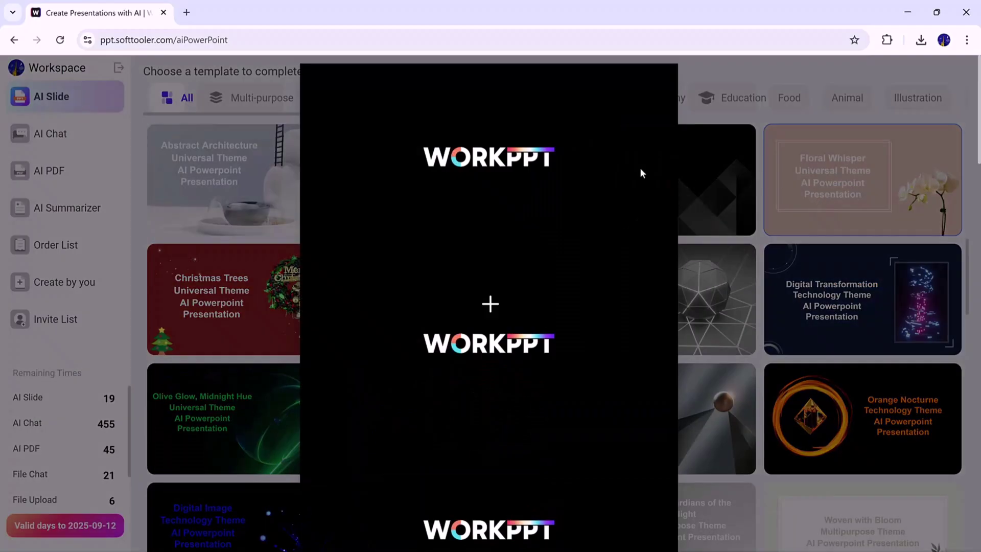
Step: Confirm the floral template and try horizontal alignments for the Service Fee Agreement block
click(489, 305)
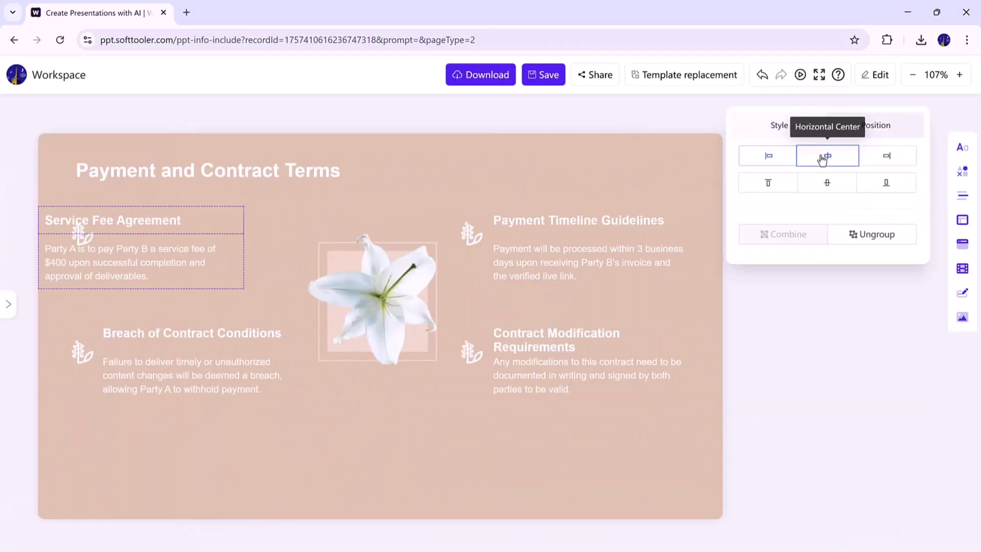
click(823, 158)
click(768, 183)
click(886, 182)
click(768, 155)
Step: Move the Service Fee Agreement block to the top, then centre it vertically and try other positions
click(828, 156)
click(768, 183)
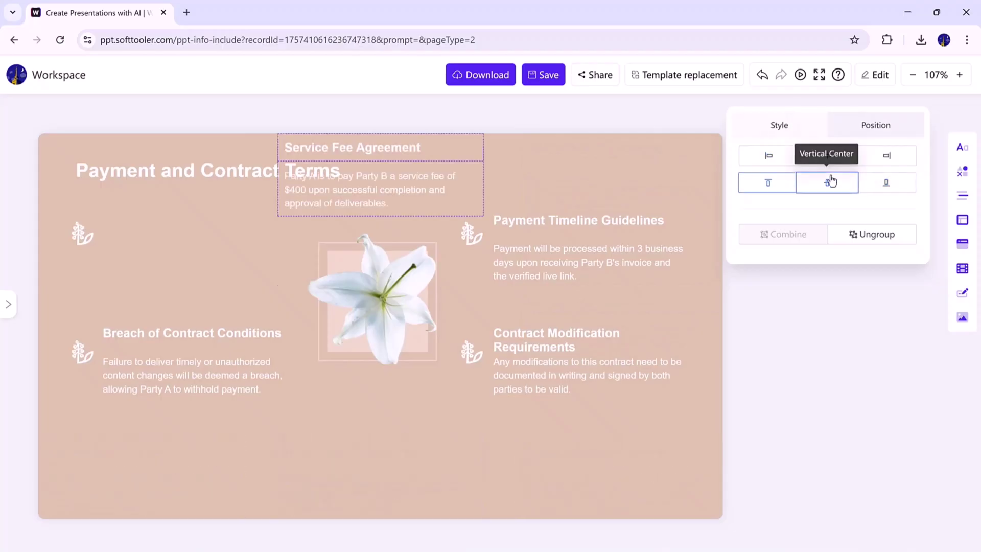
click(828, 183)
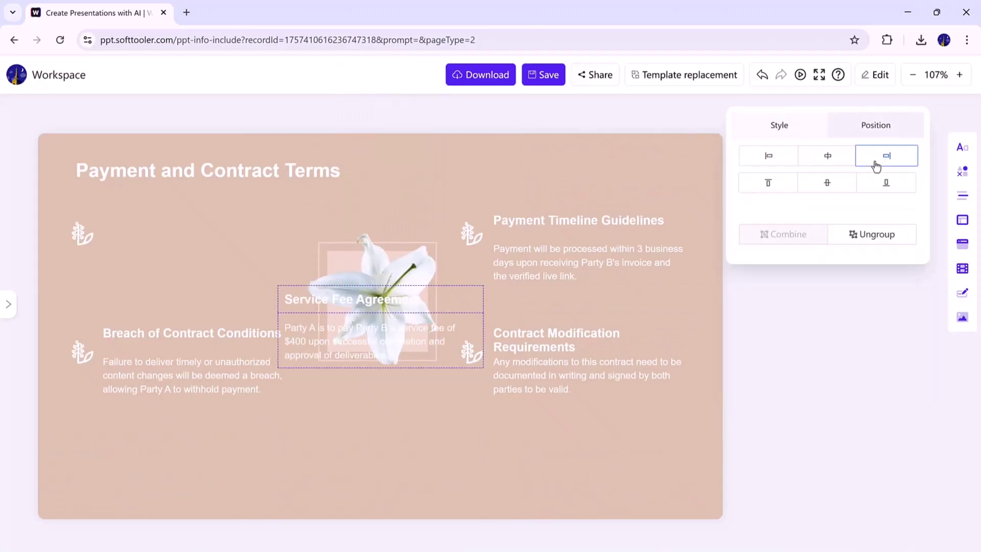
click(768, 183)
click(768, 156)
click(827, 182)
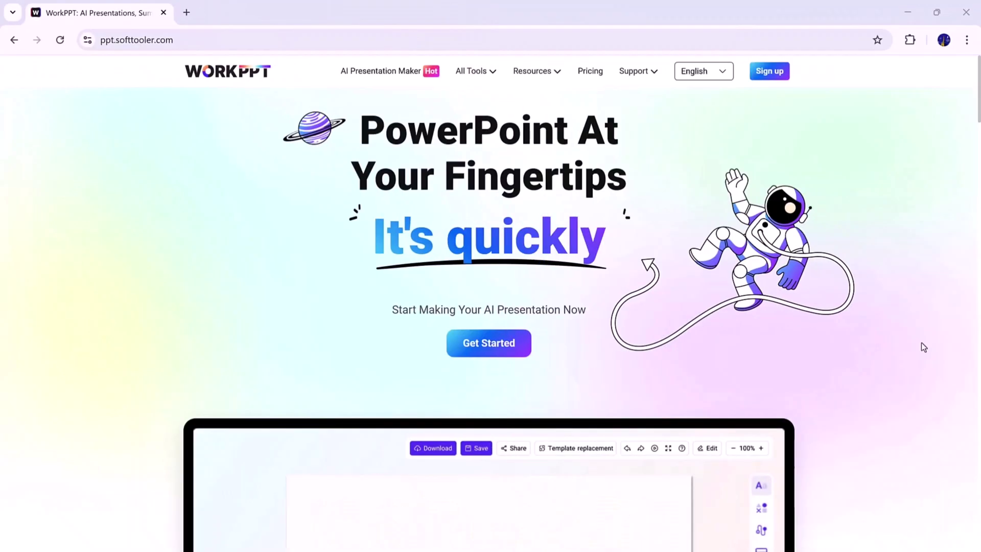
scroll(921, 343, down, 3)
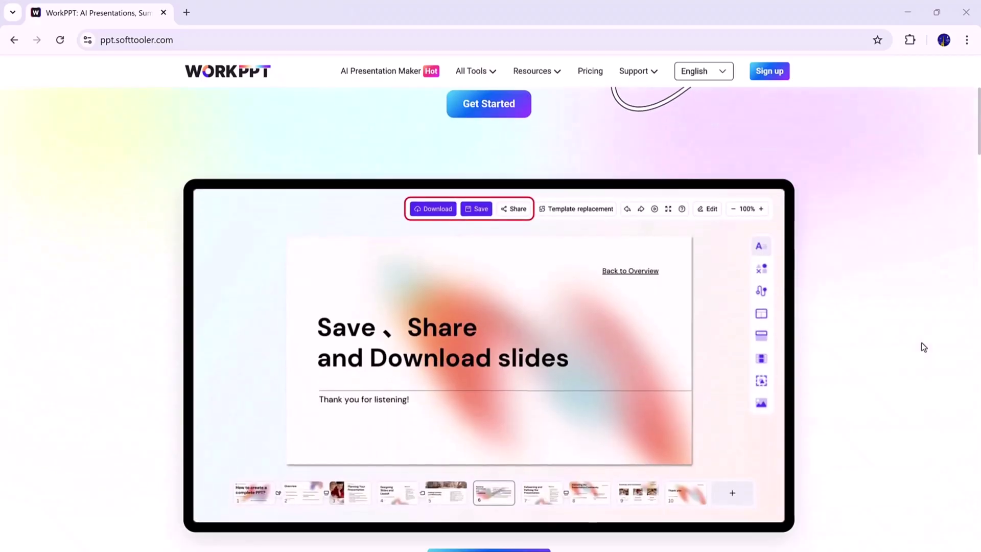
scroll(924, 347, down, 1)
scroll(924, 347, down, 2)
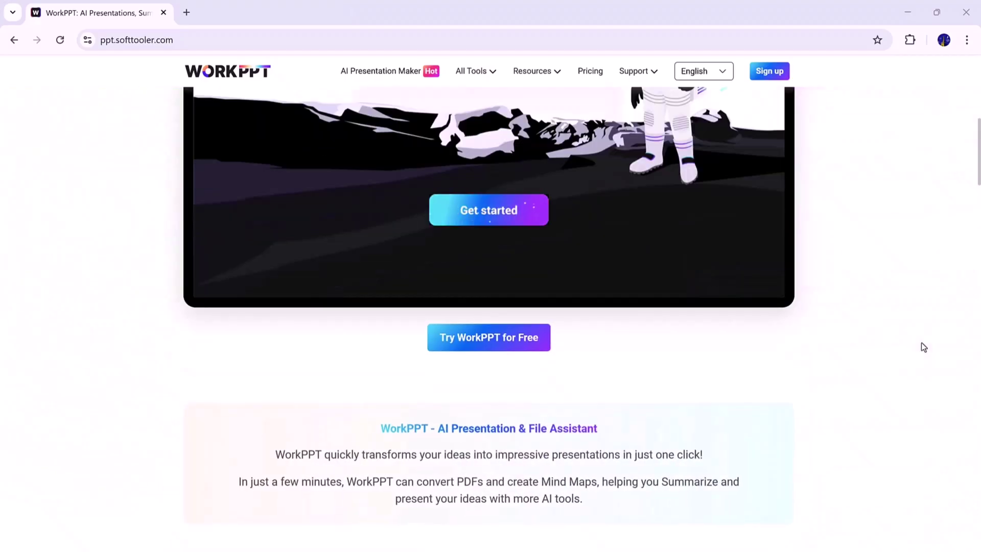
scroll(924, 347, down, 1)
scroll(924, 347, down, 2)
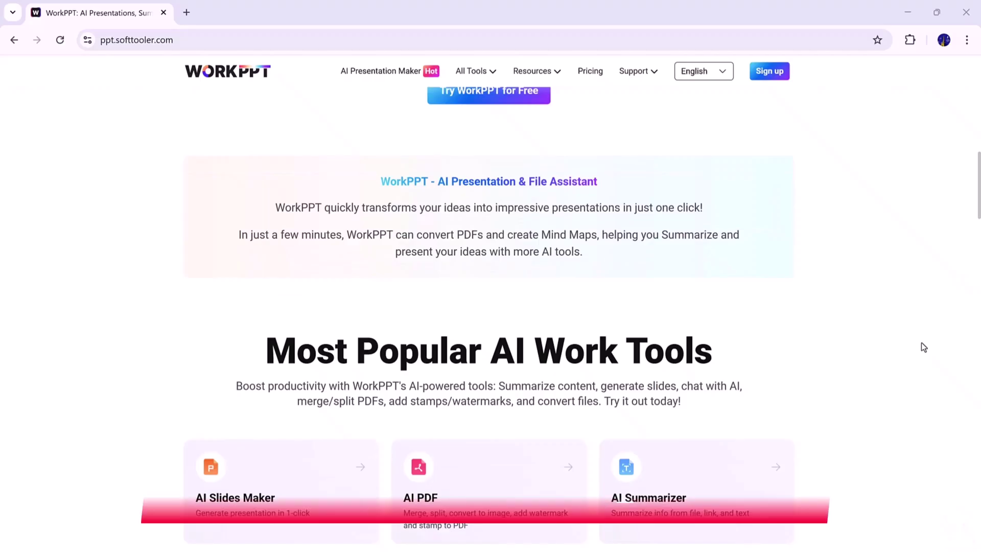
scroll(923, 347, down, 3)
scroll(923, 347, down, 1)
scroll(923, 347, down, 2)
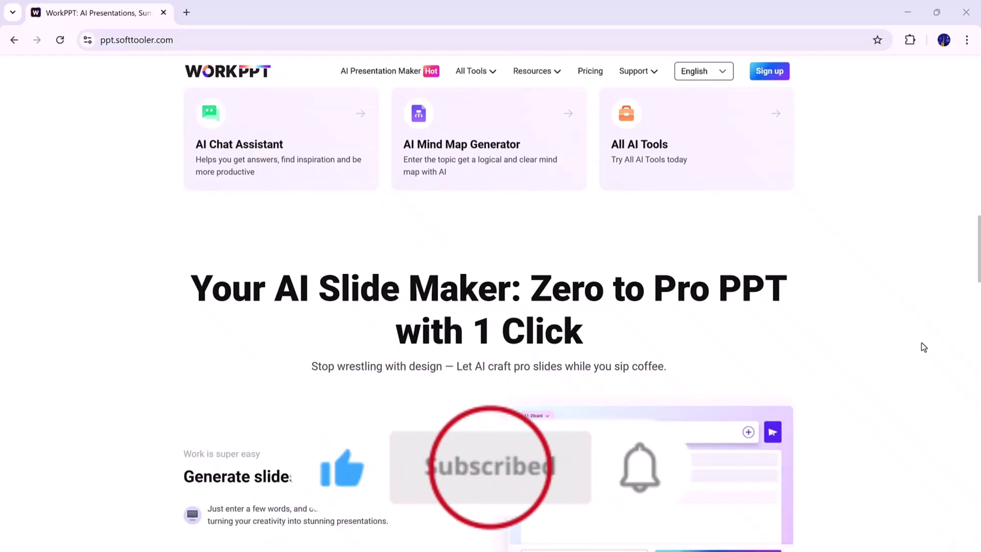
scroll(924, 347, down, 2)
scroll(924, 347, down, 1)
scroll(922, 346, down, 1)
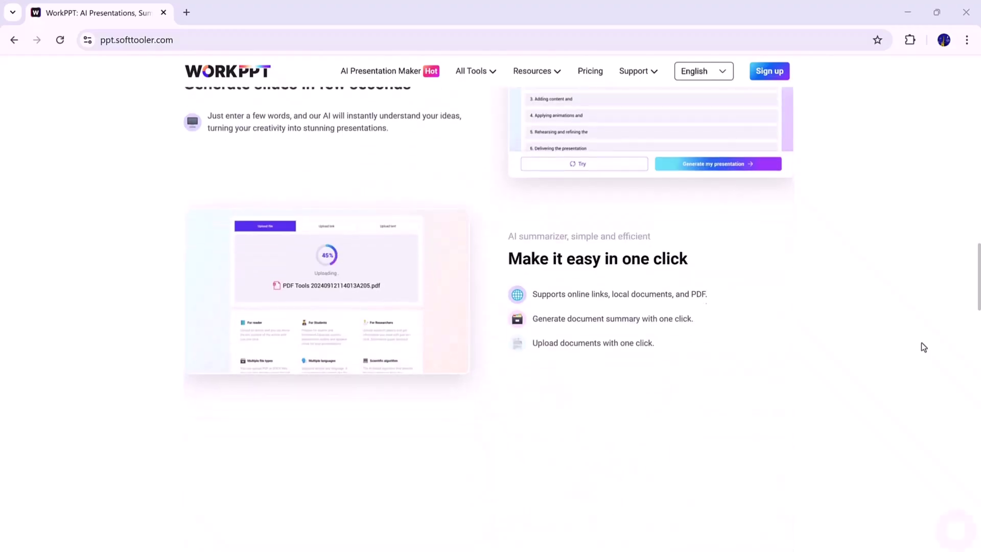